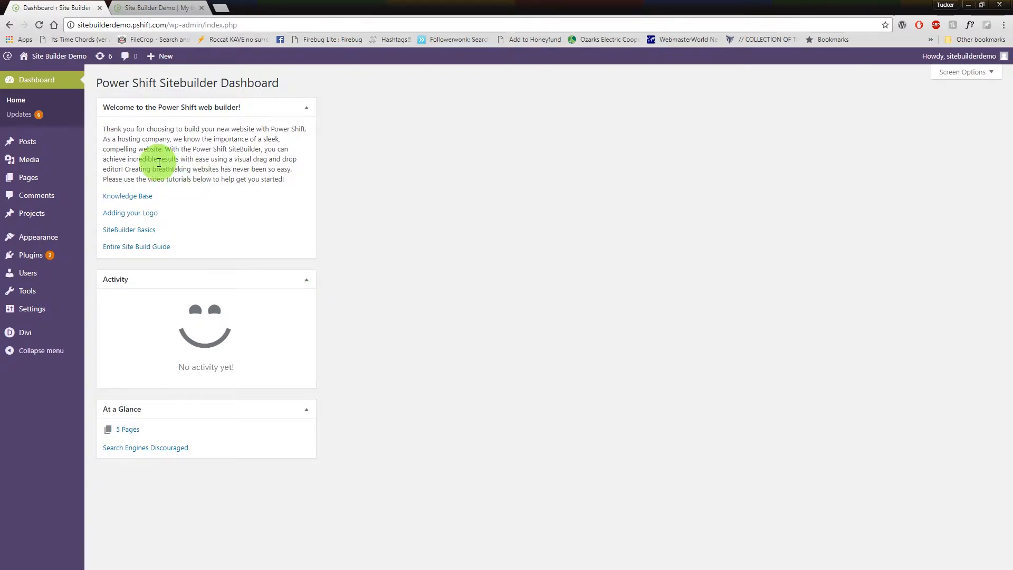
Look over the live site's home page and the submenu under Who We Are, and return to the dashboard.
left_click(169, 6)
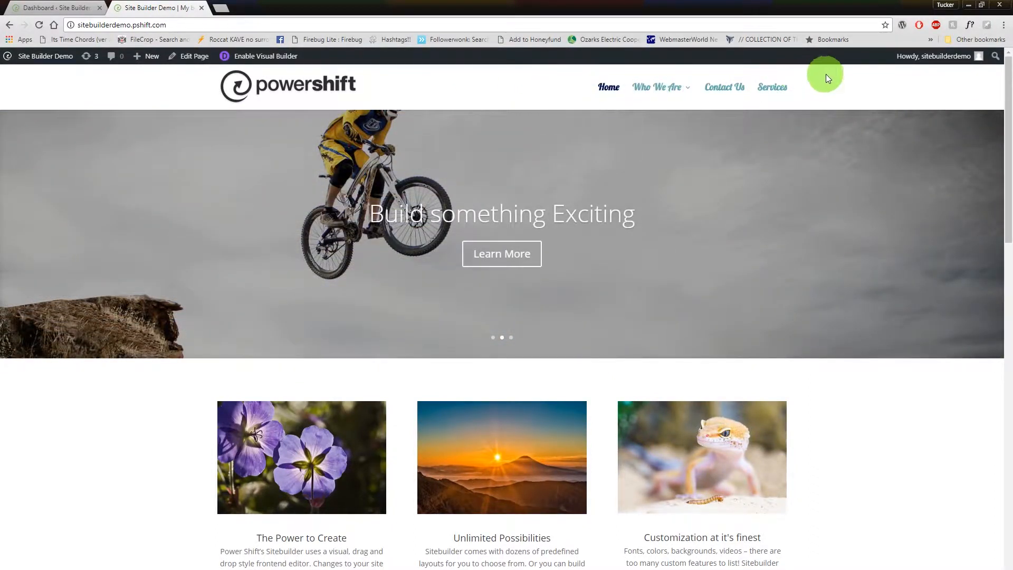
mouse_move(670, 94)
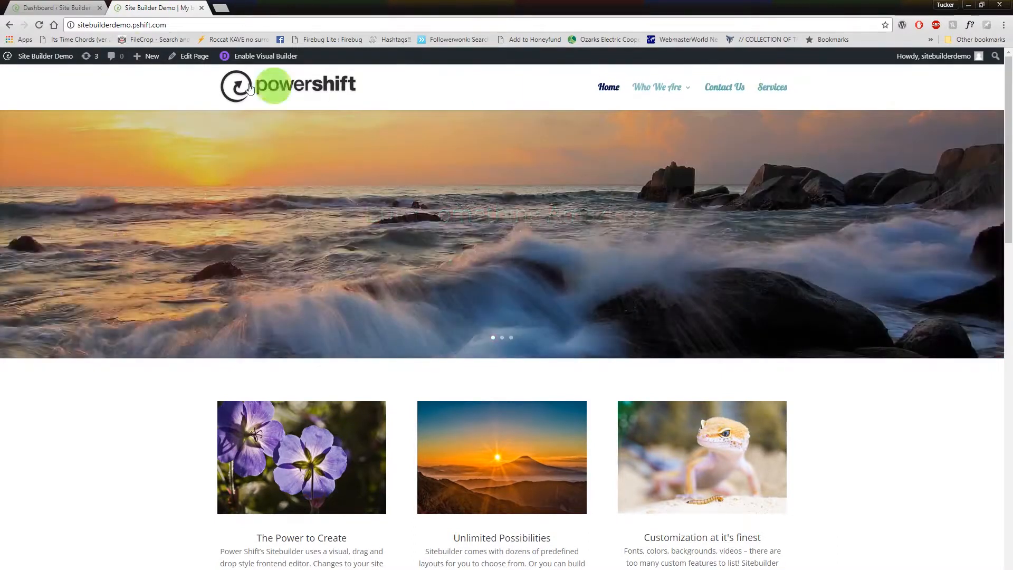
left_click(56, 8)
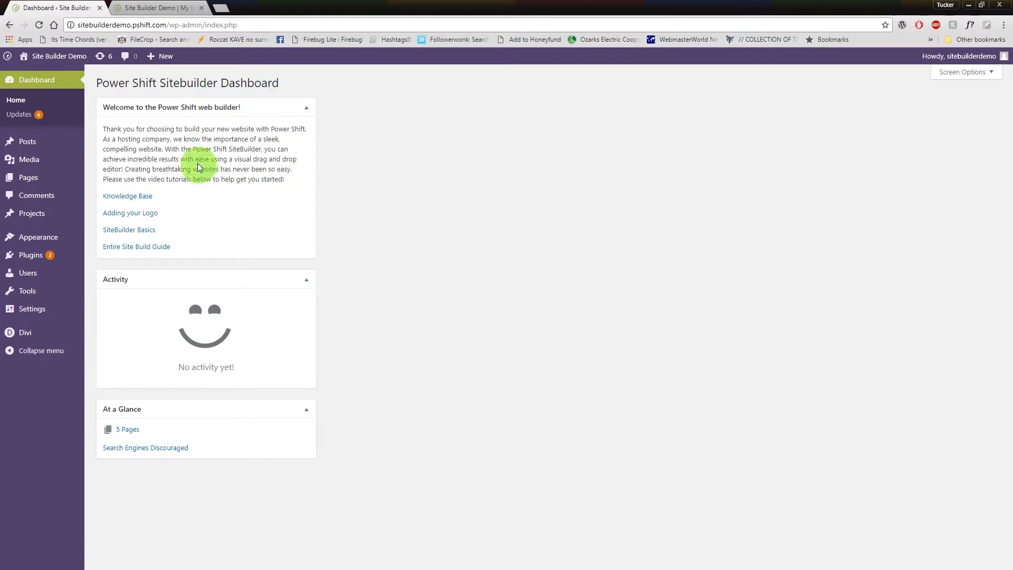
Create a new page titled Blog and switch it to the Divi Builder.
mouse_move(16, 183)
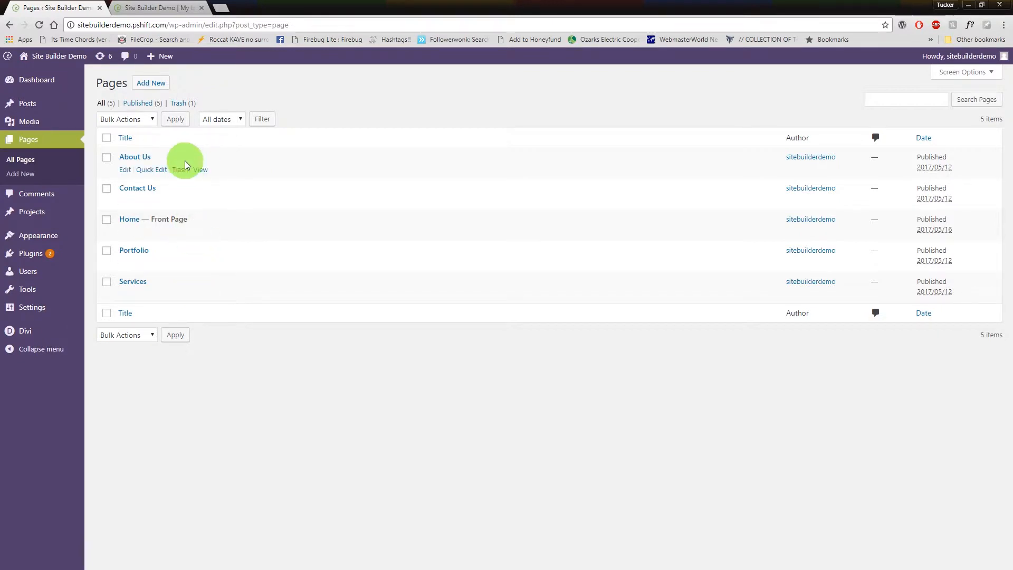
left_click(148, 85)
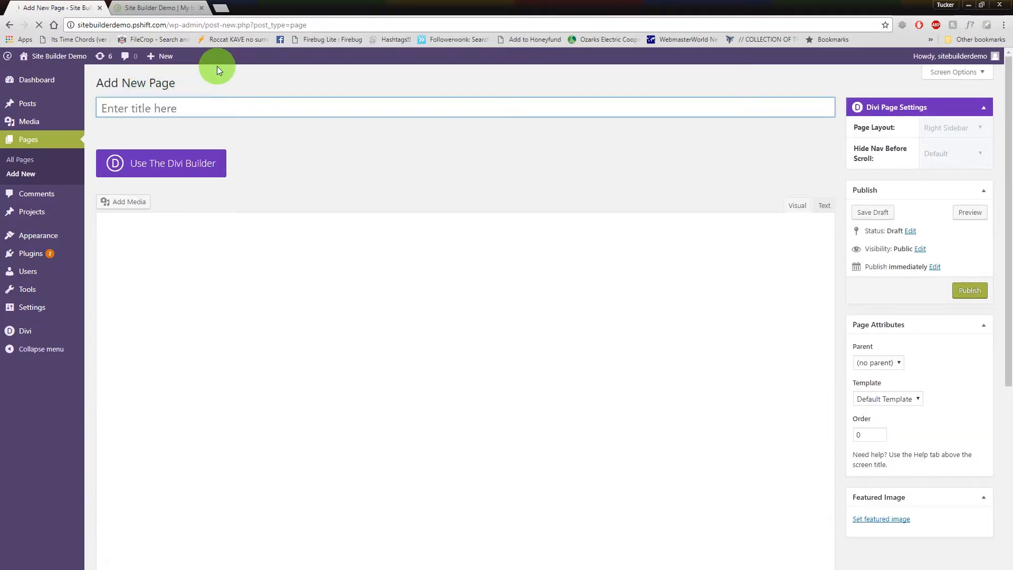
type("Blog")
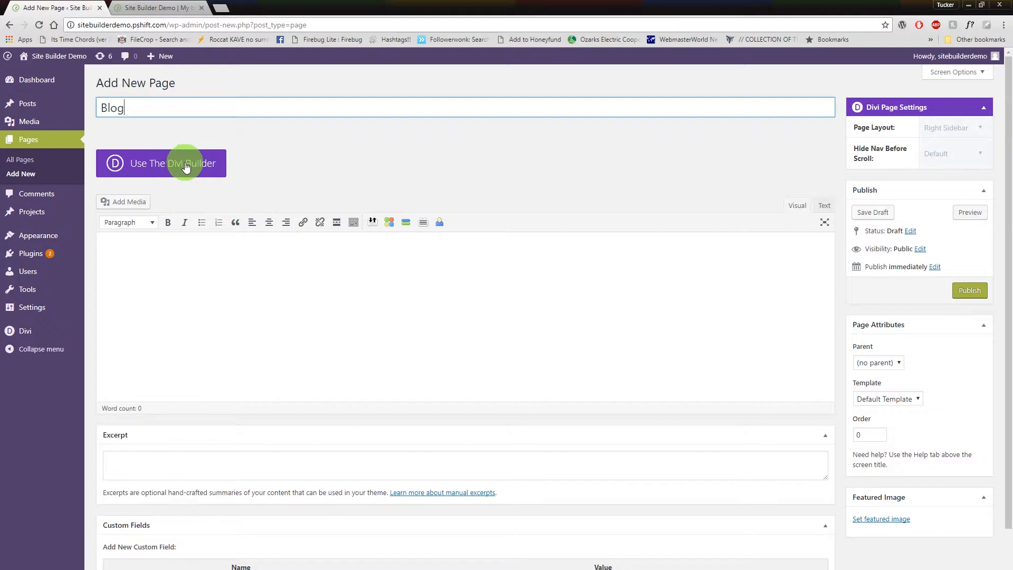
left_click(202, 167)
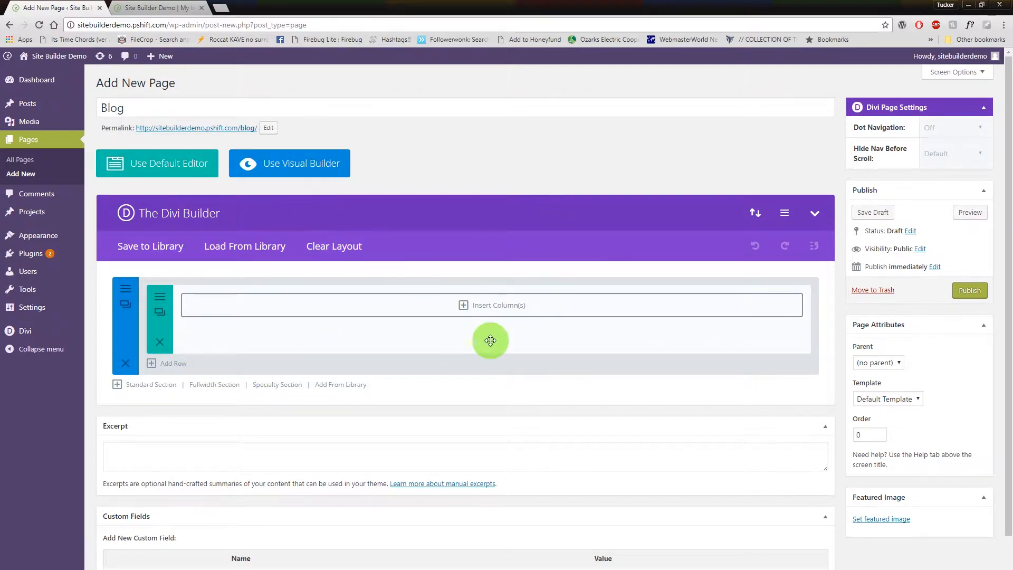
Open the layout library for the Blog page and look through the full list of predefined layouts.
scroll(490, 342, "down", 1)
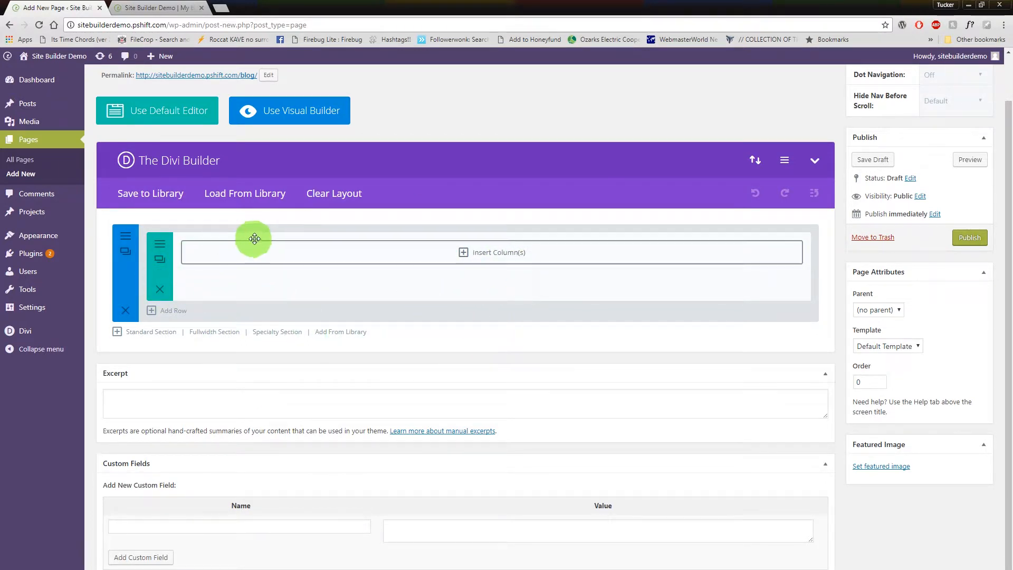
scroll(567, 277, "up", 1)
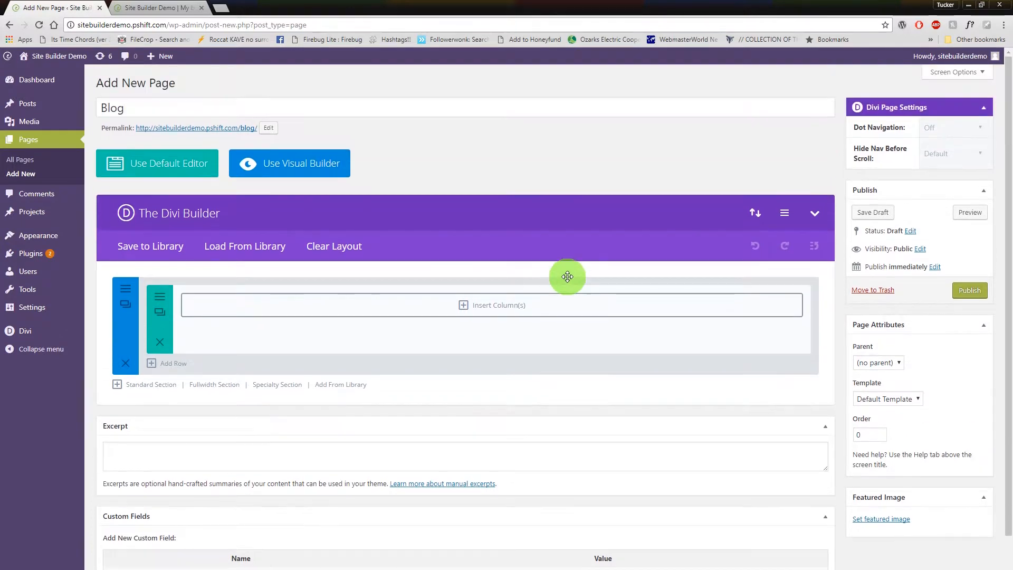
left_click(245, 248)
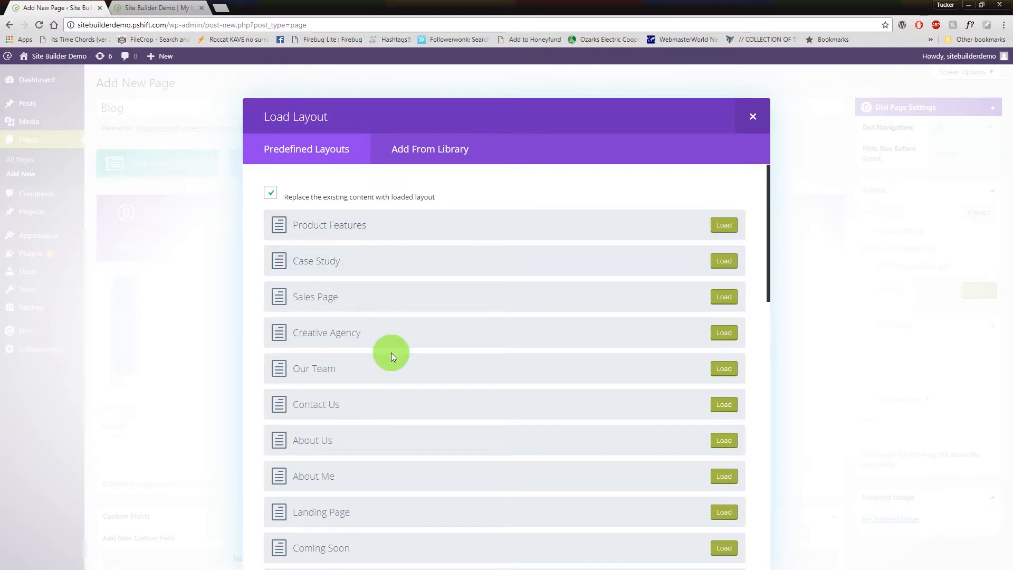
scroll(391, 352, "down", 5)
scroll(391, 353, "down", 5)
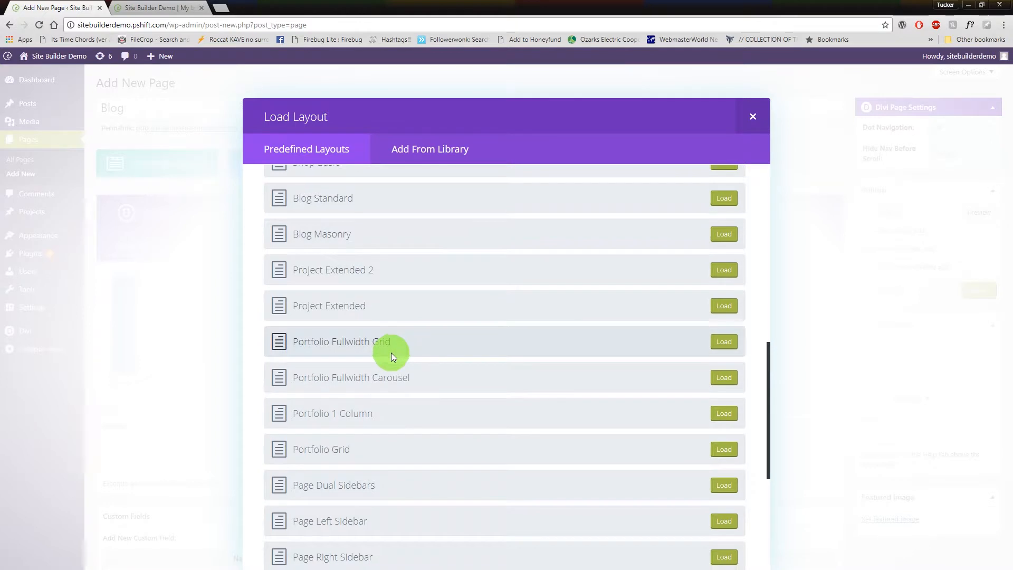
scroll(379, 403, "down", 2)
scroll(378, 405, "up", 2)
scroll(378, 404, "up", 1)
scroll(378, 404, "up", 2)
scroll(378, 404, "down", 8)
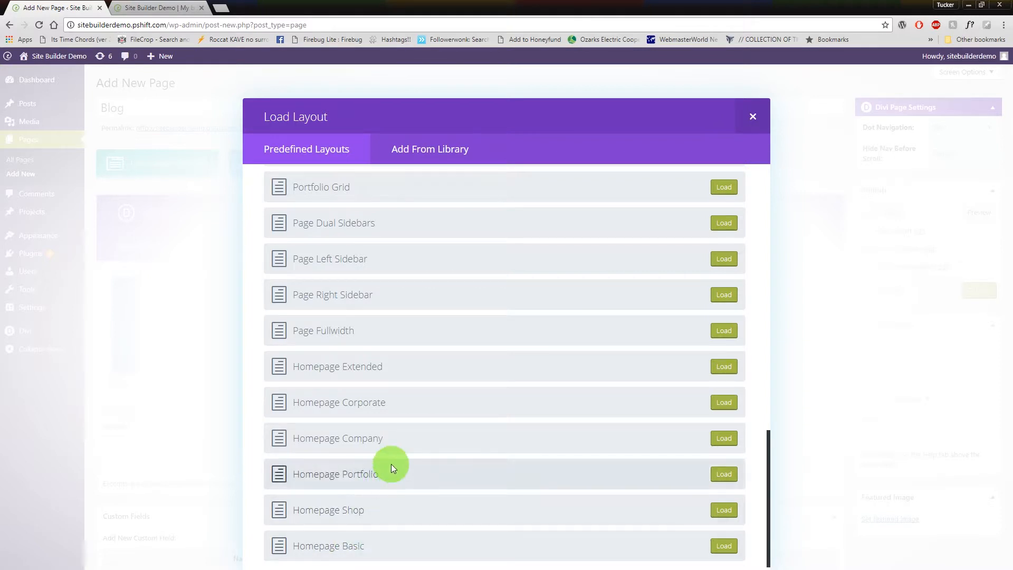
scroll(341, 436, "up", 5)
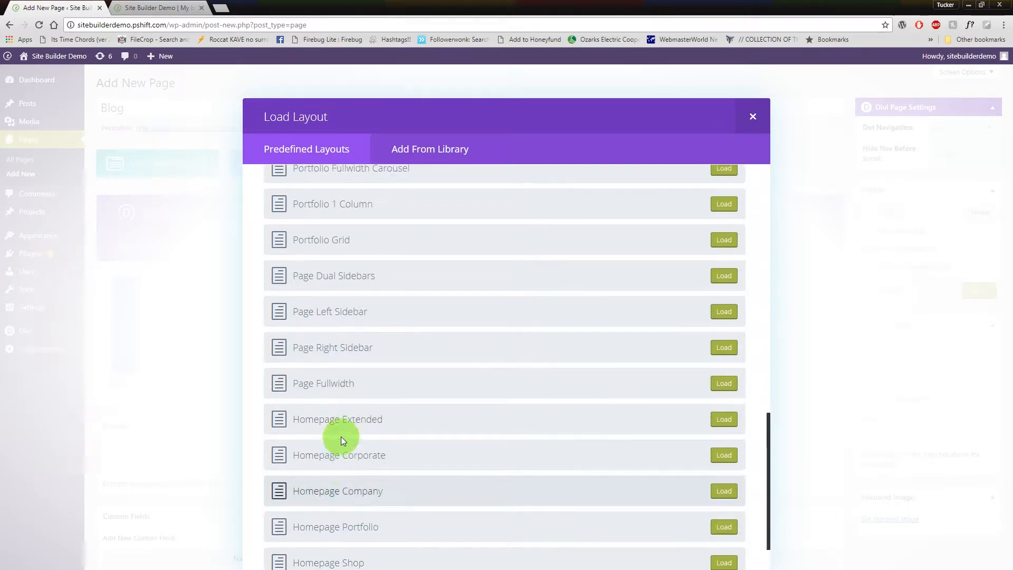
scroll(343, 377, "up", 3)
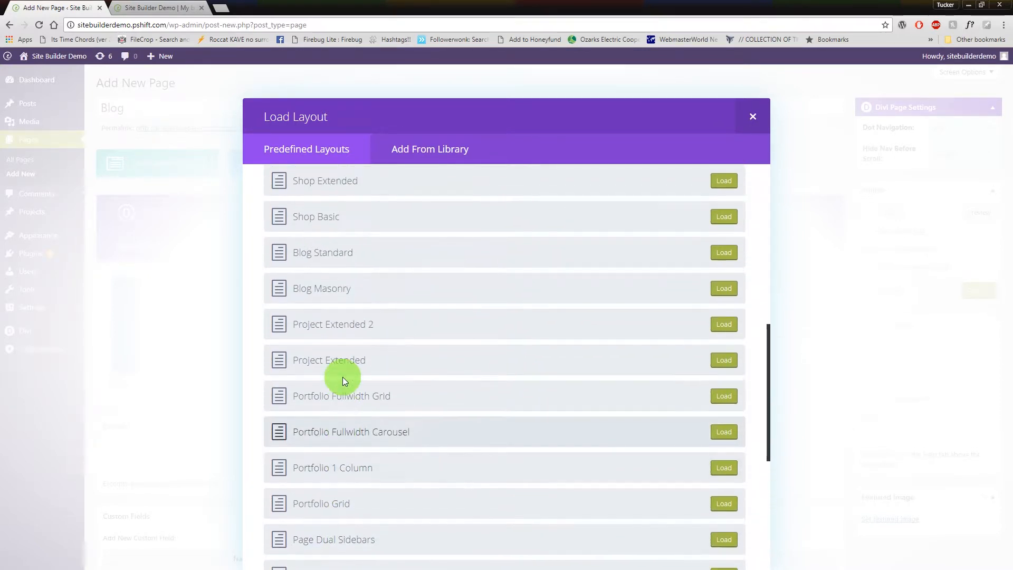
scroll(327, 369, "up", 5)
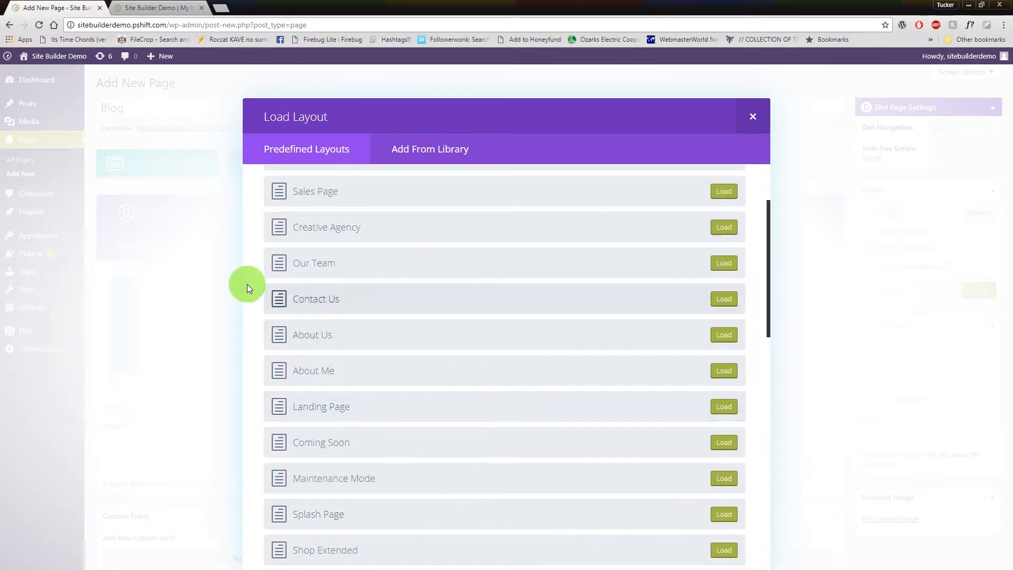
scroll(366, 303, "up", 2)
Load the predefined Blog Standard layout into the page, replacing the existing content.
scroll(366, 303, "down", 3)
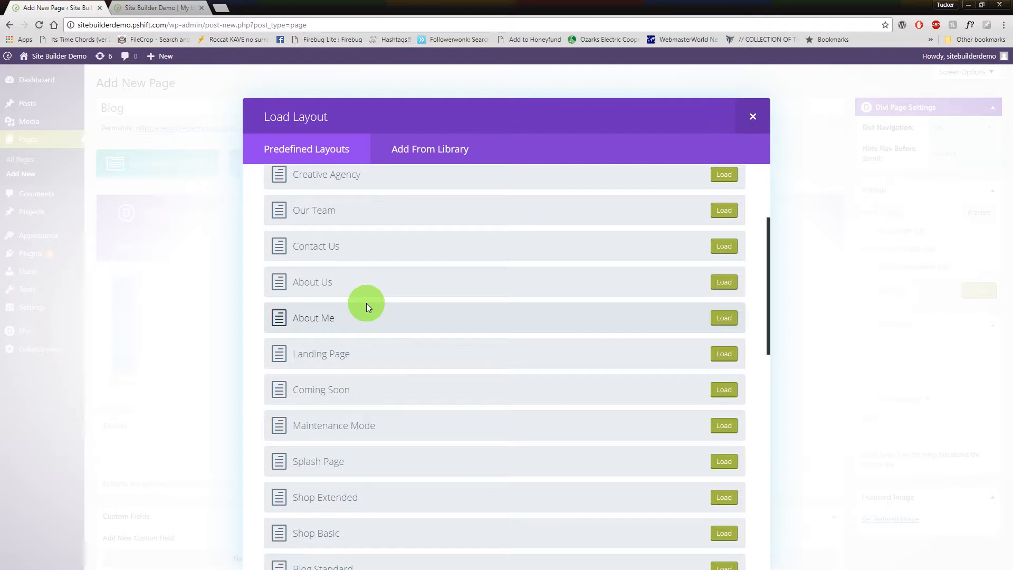
scroll(376, 413, "down", 2)
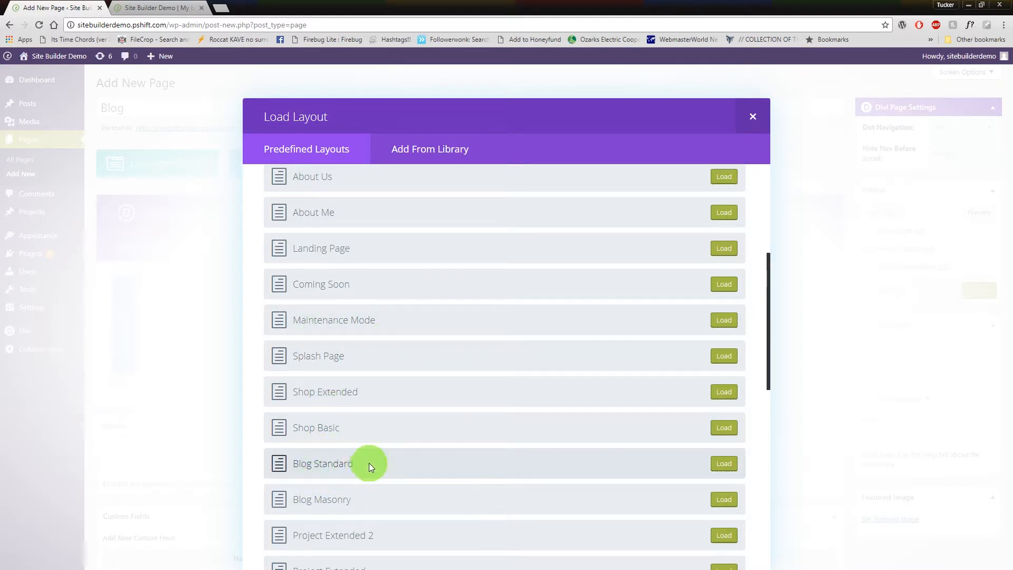
left_click(723, 465)
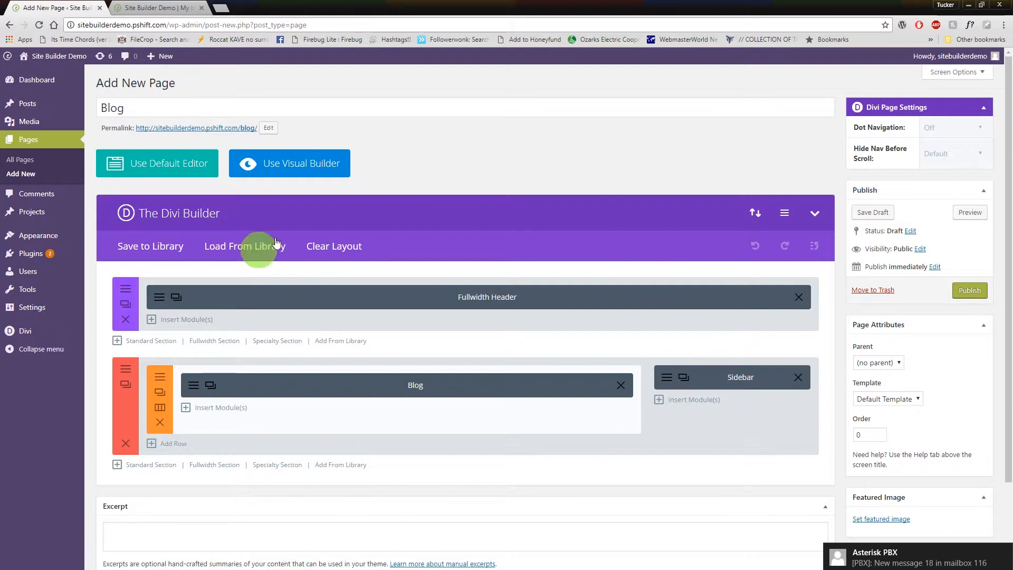
left_click(228, 246)
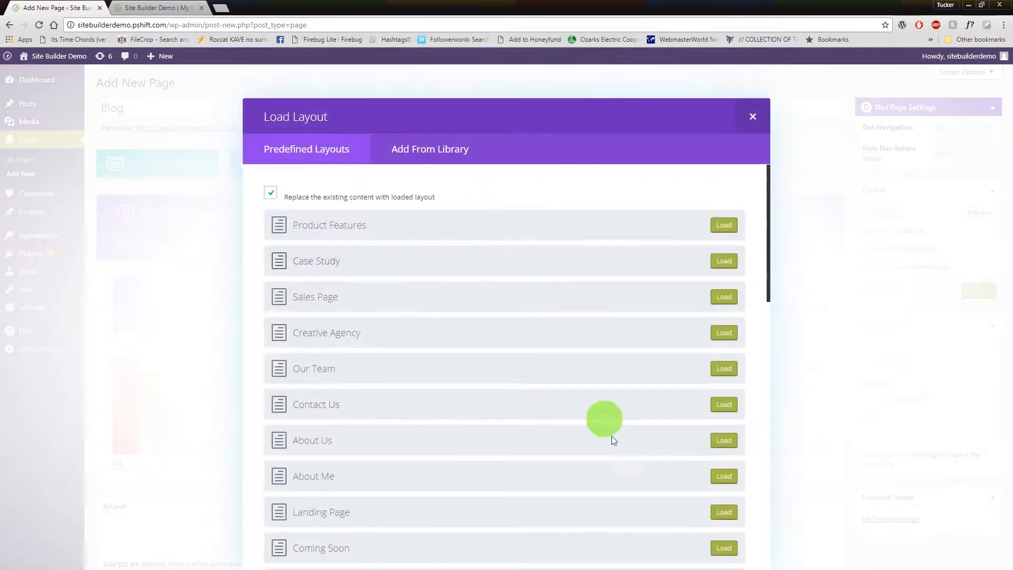
scroll(716, 436, "down", 10)
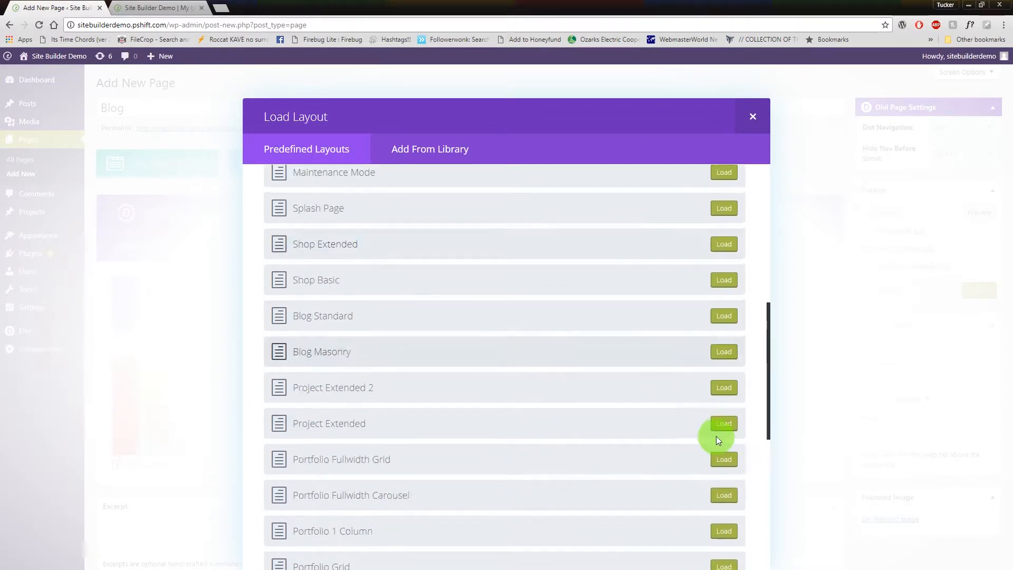
left_click(751, 117)
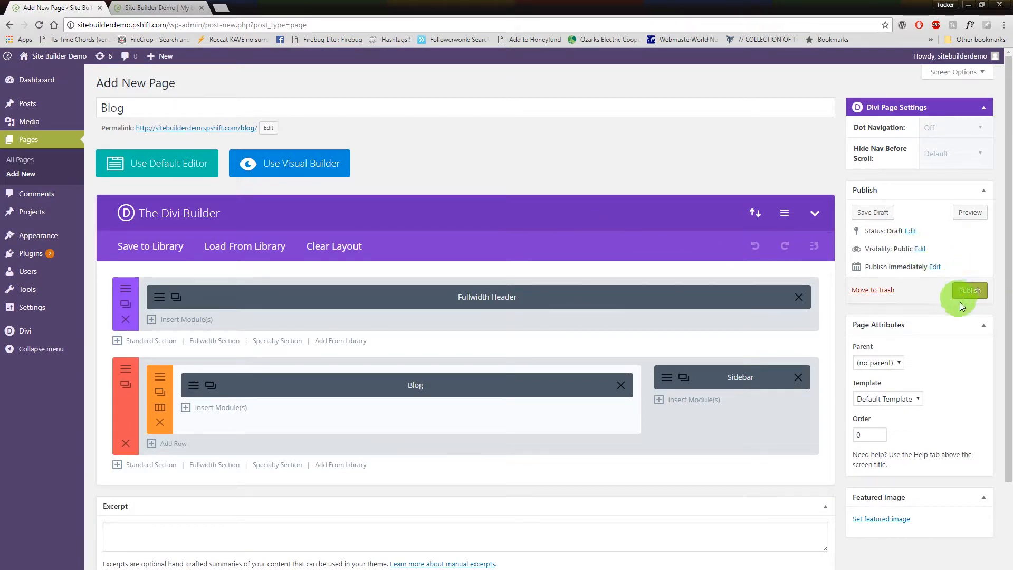
Publish the Blog page and check the navigation menu on the reloaded live site.
left_click(974, 295)
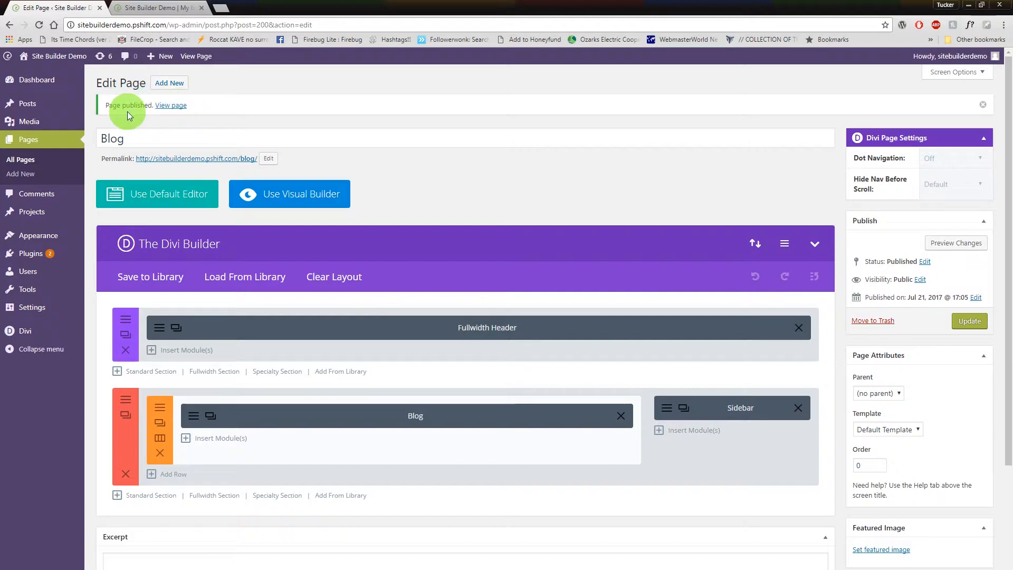
left_click(177, 6)
left_click(41, 27)
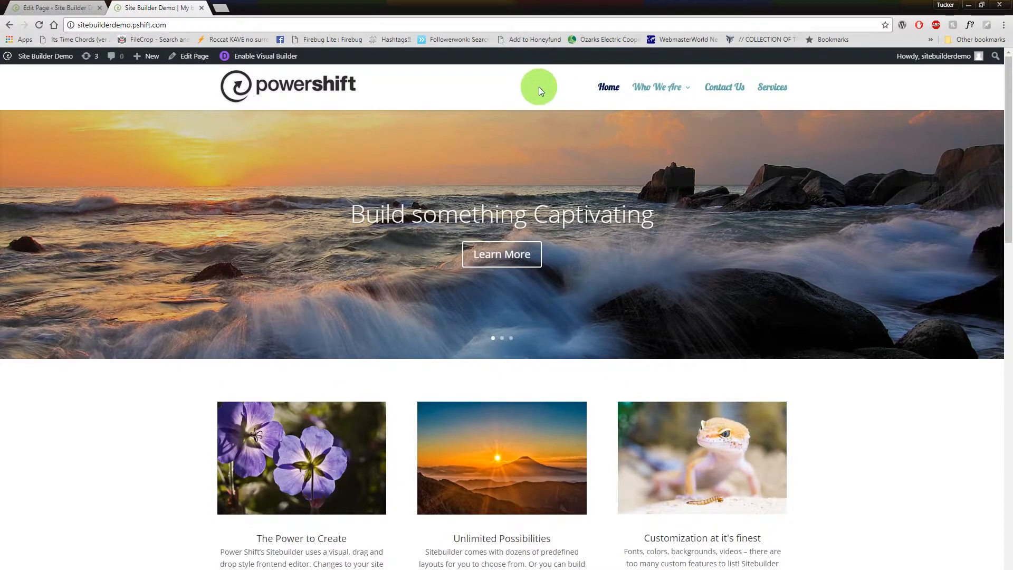
left_click(80, 7)
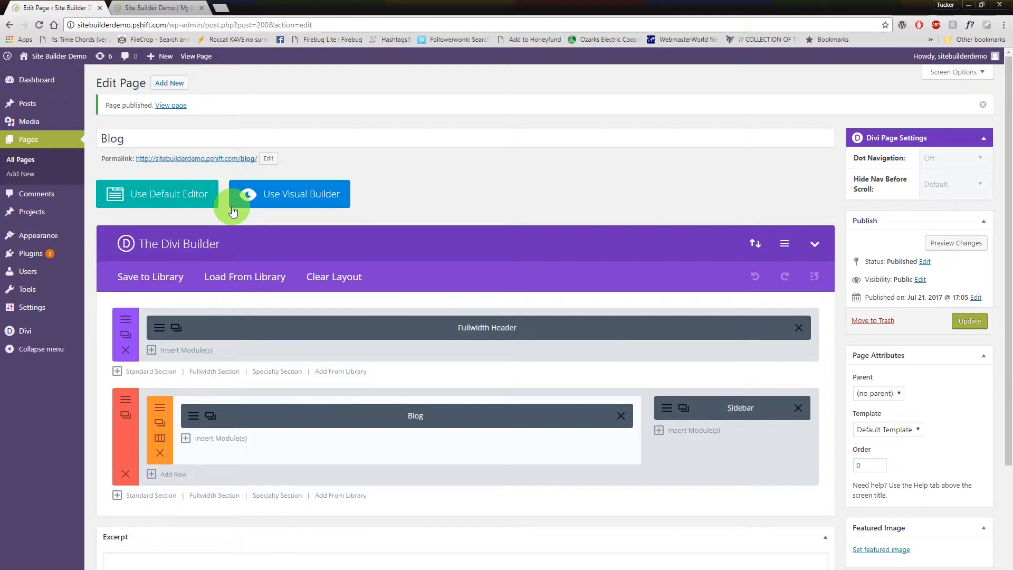
left_click(182, 8)
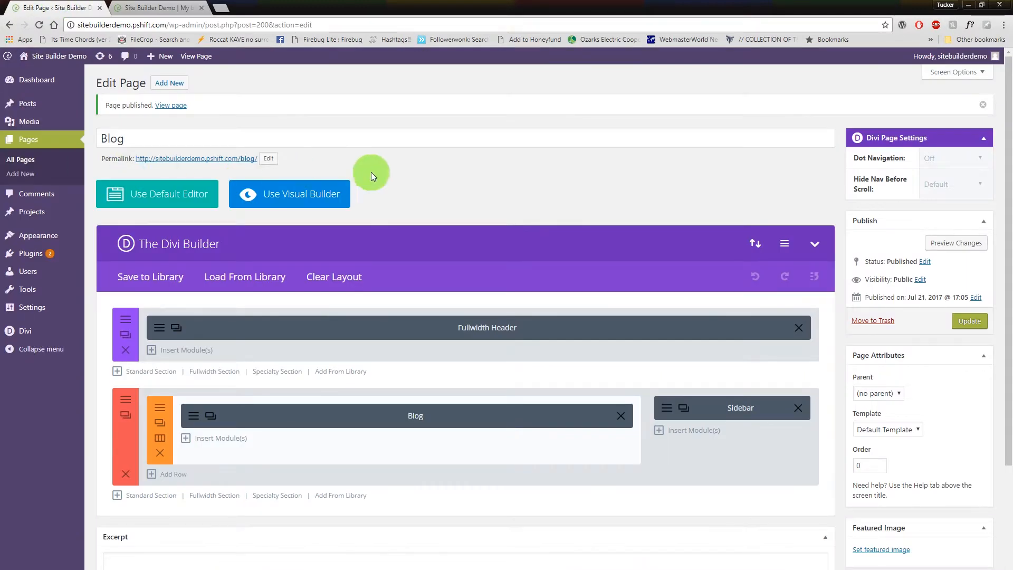
Add the Blog page to the Main Menu as a top-level item between Portfolio and Contact Us, and save the menu.
mouse_move(29, 234)
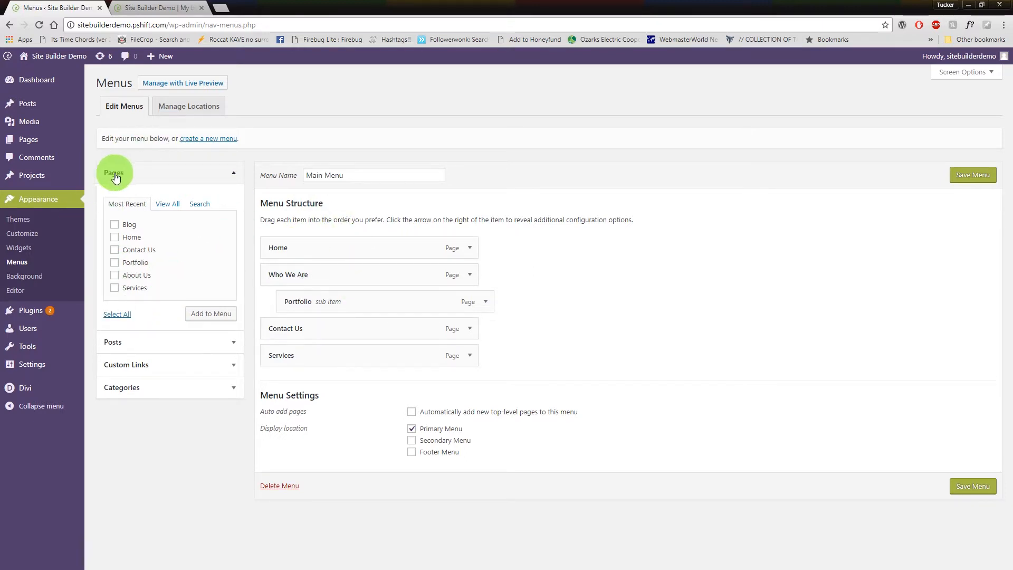
left_click(115, 225)
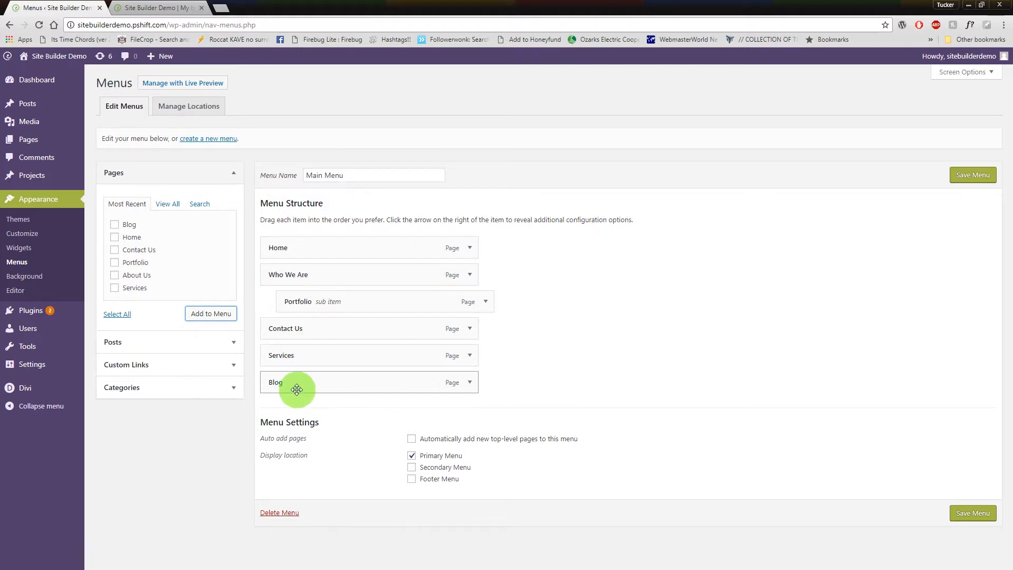
left_click_drag(272, 386, 272, 332)
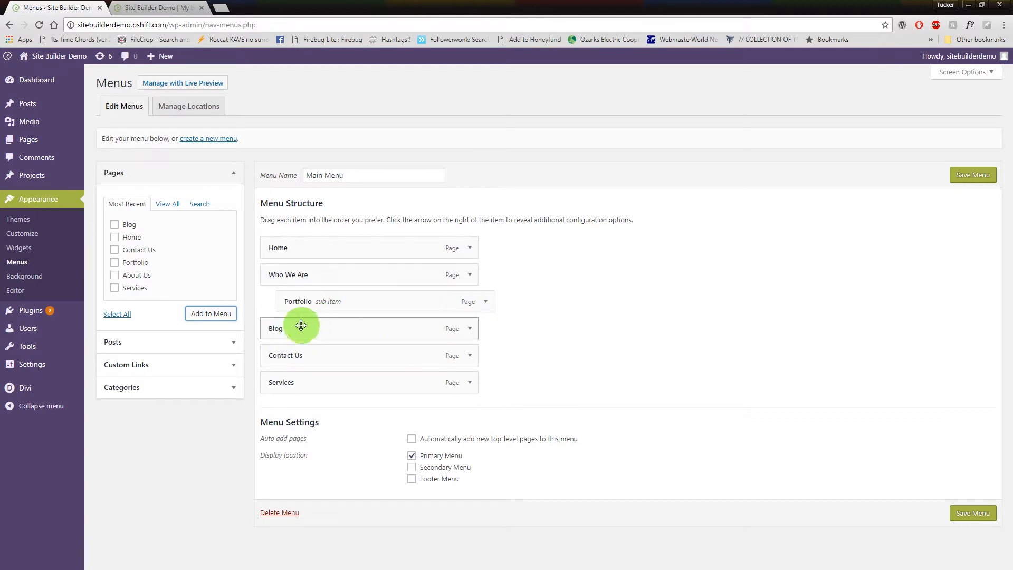
left_click_drag(281, 329, 259, 324)
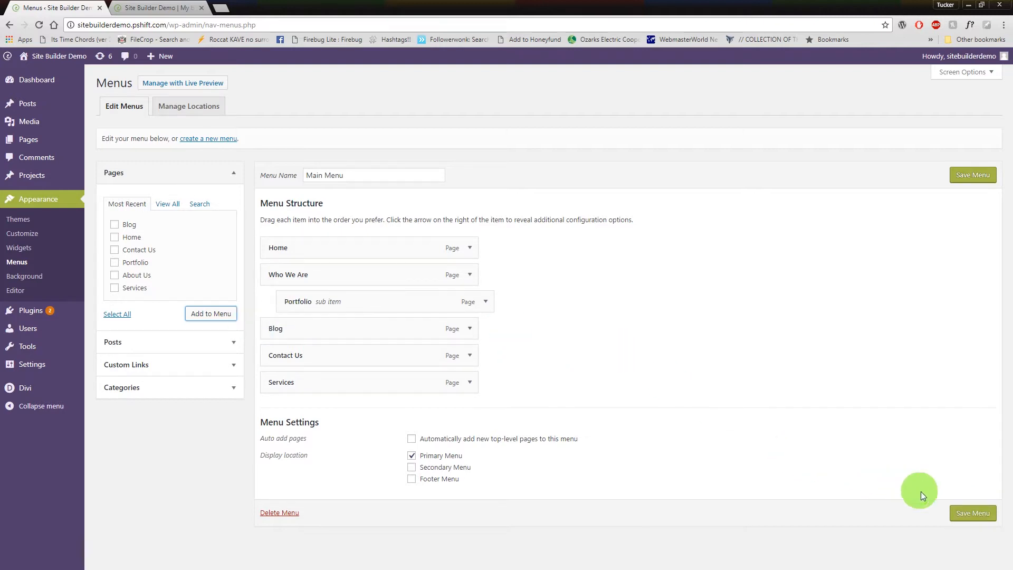
left_click(964, 513)
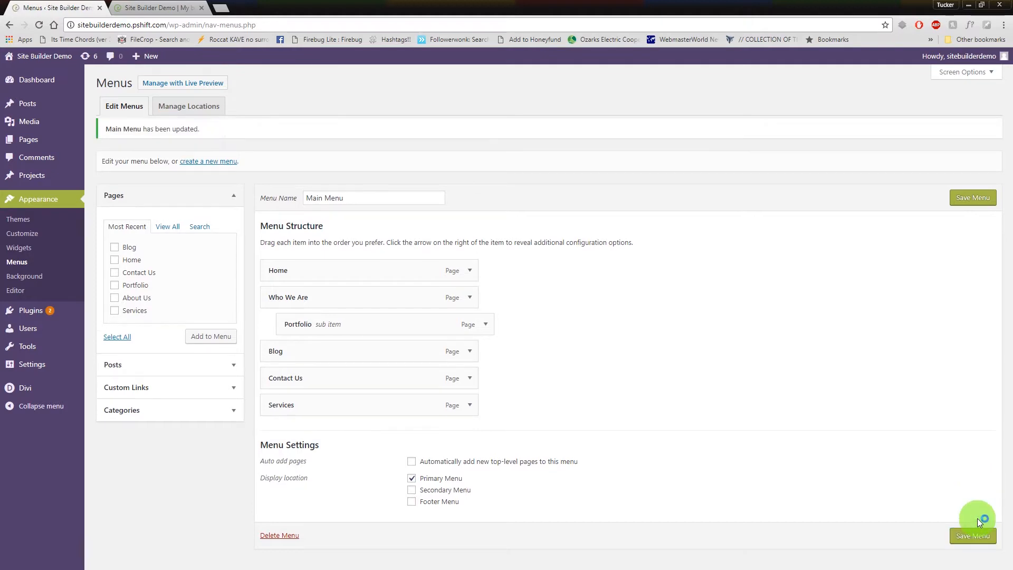
Reload the live site, view its Blog page from the navigation menu, and return to the menu editor.
left_click(166, 18)
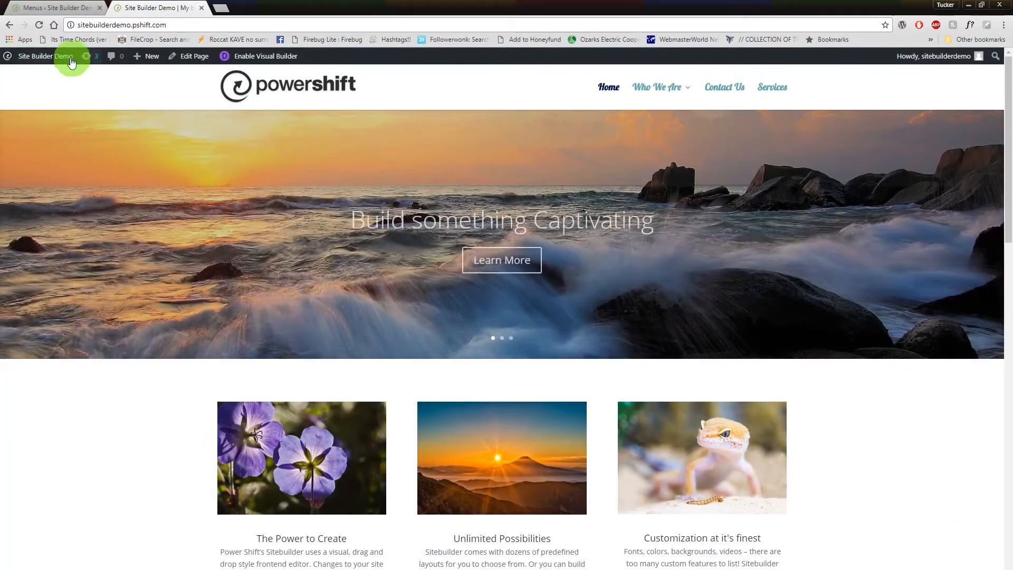
left_click(38, 25)
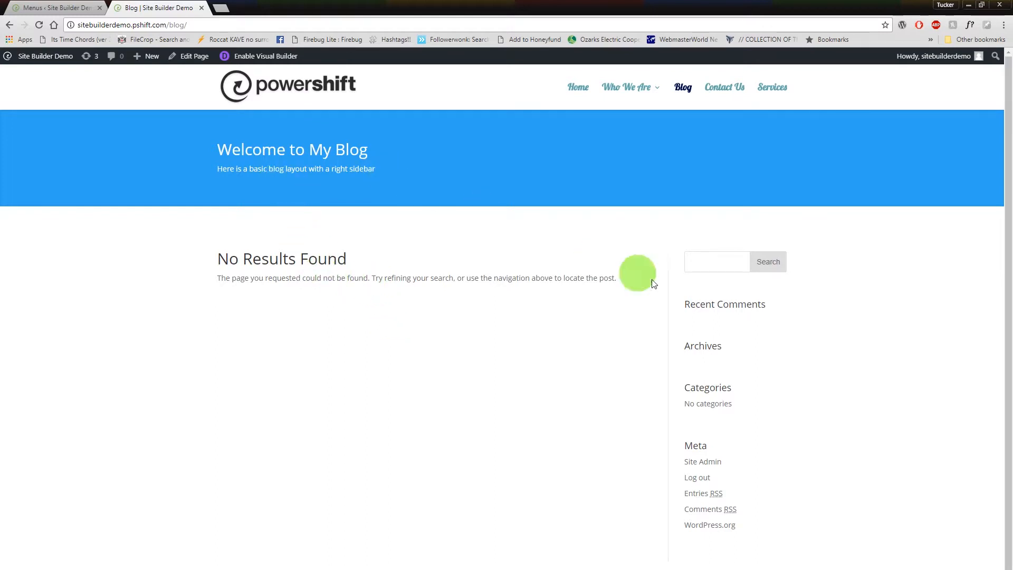
scroll(572, 329, "down", 1)
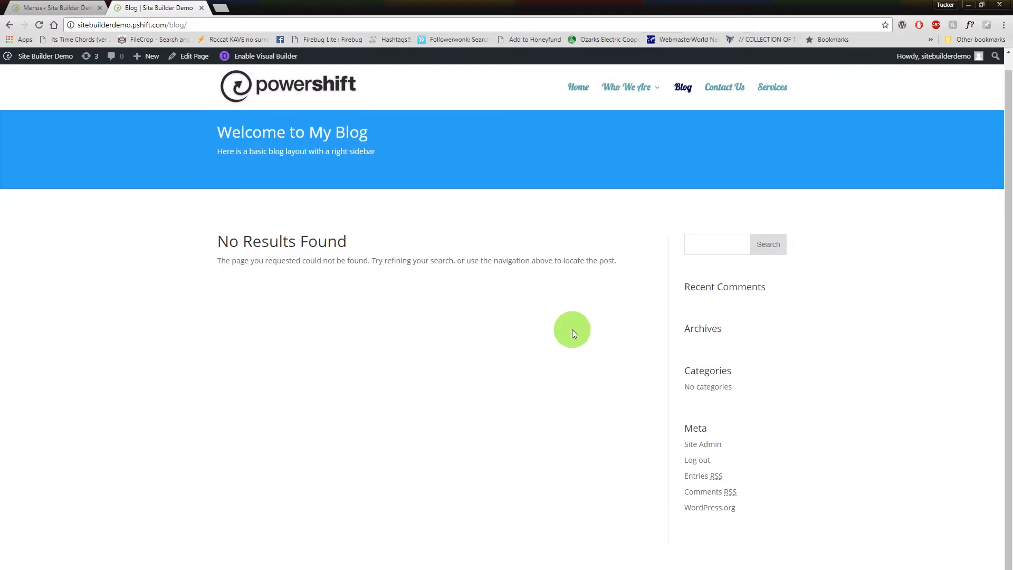
scroll(574, 333, "up", 1)
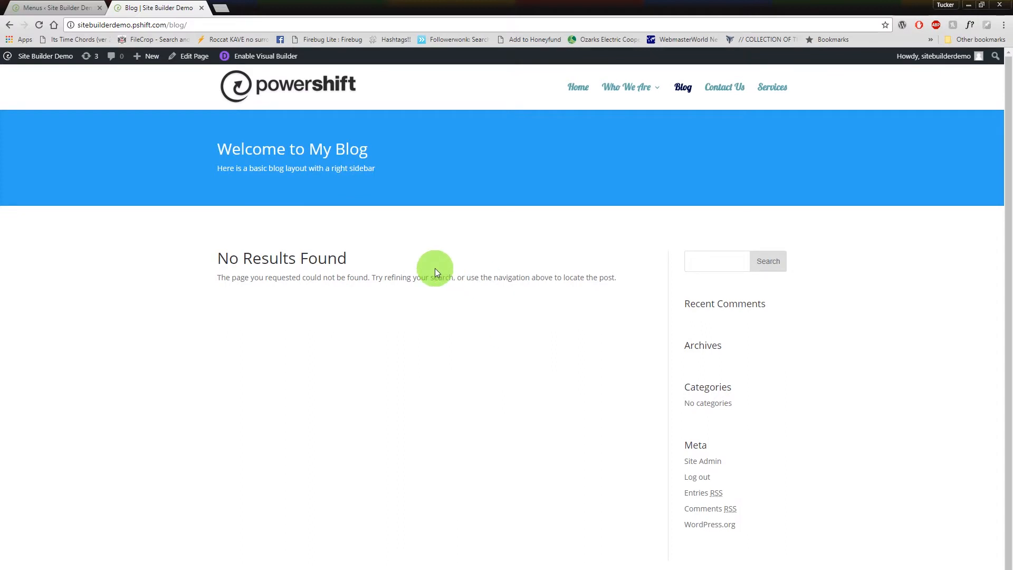
left_click(58, 8)
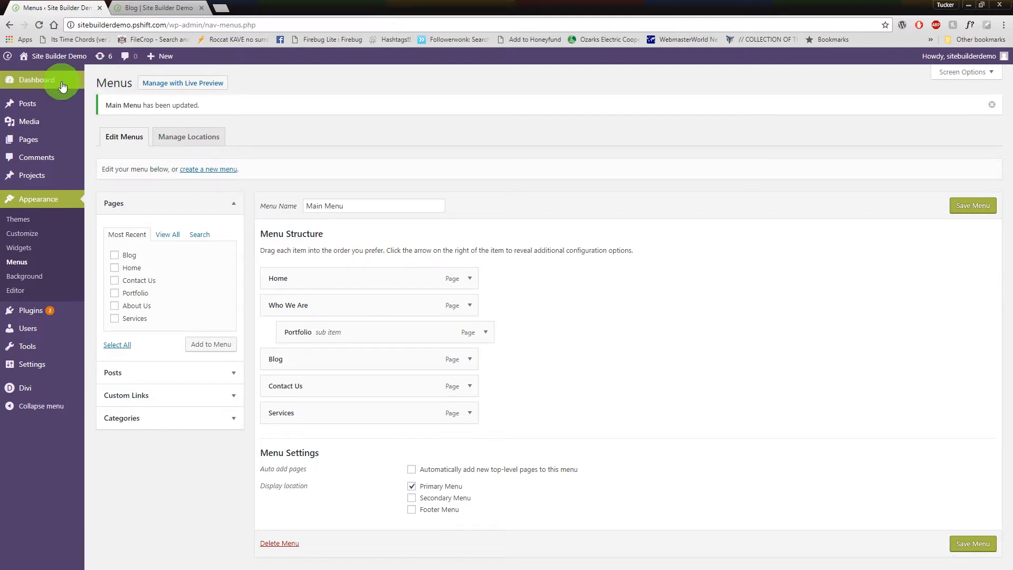
Start a new page from the WordPress pages list and title it "In the Press".
mouse_move(62, 86)
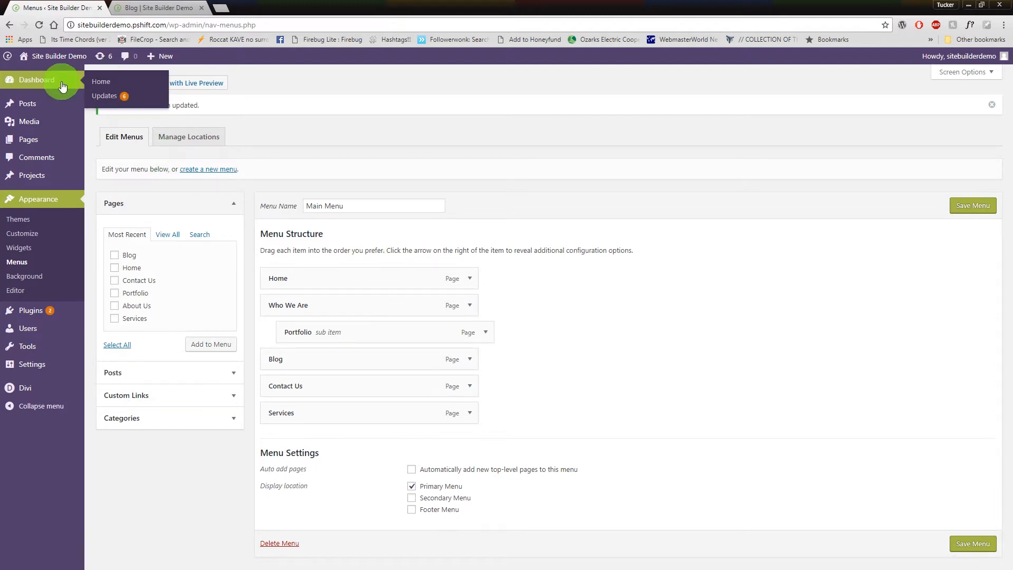
left_click(36, 85)
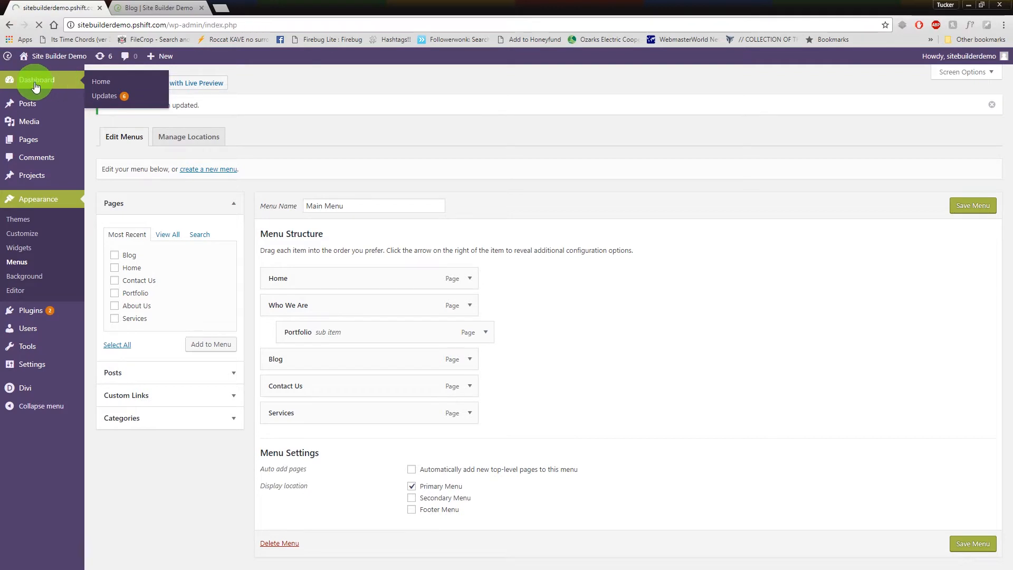
left_click(151, 9)
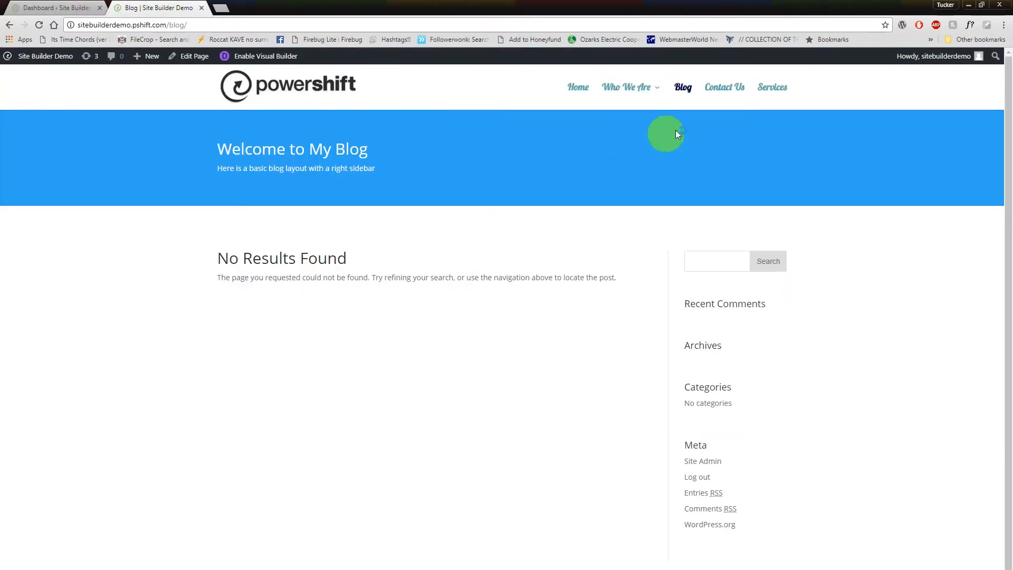
left_click(67, 8)
mouse_move(37, 158)
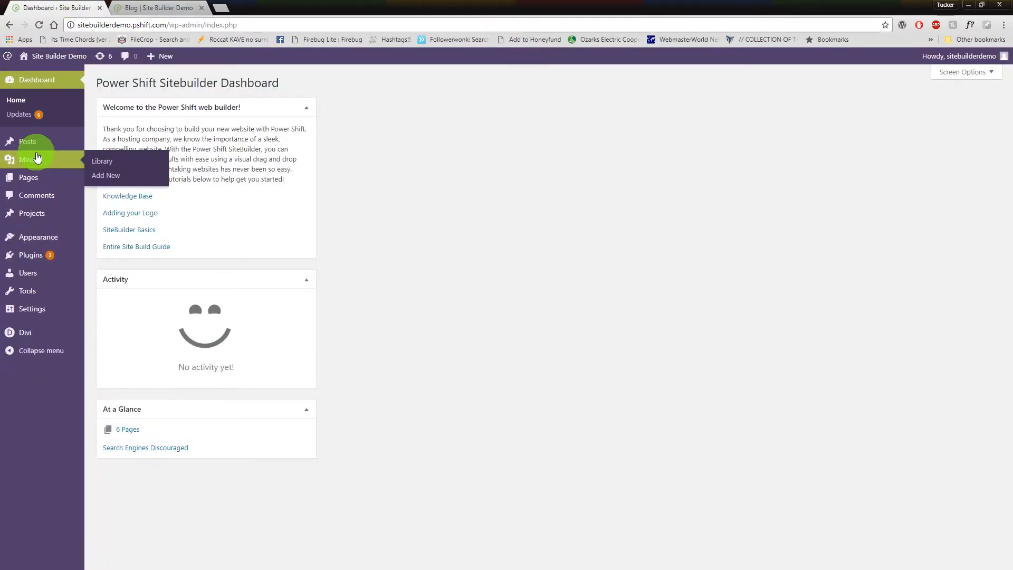
mouse_move(25, 182)
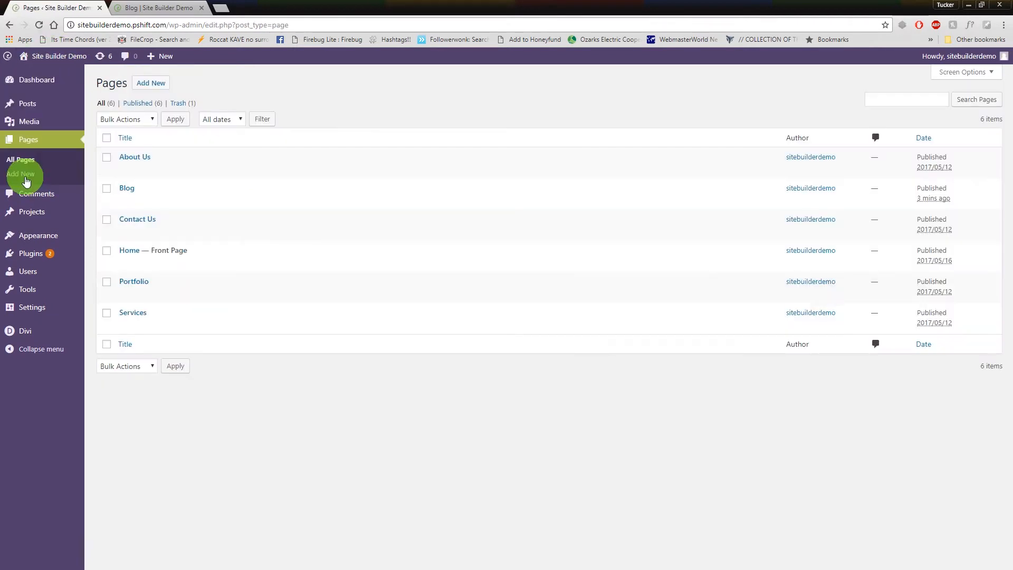
left_click(156, 83)
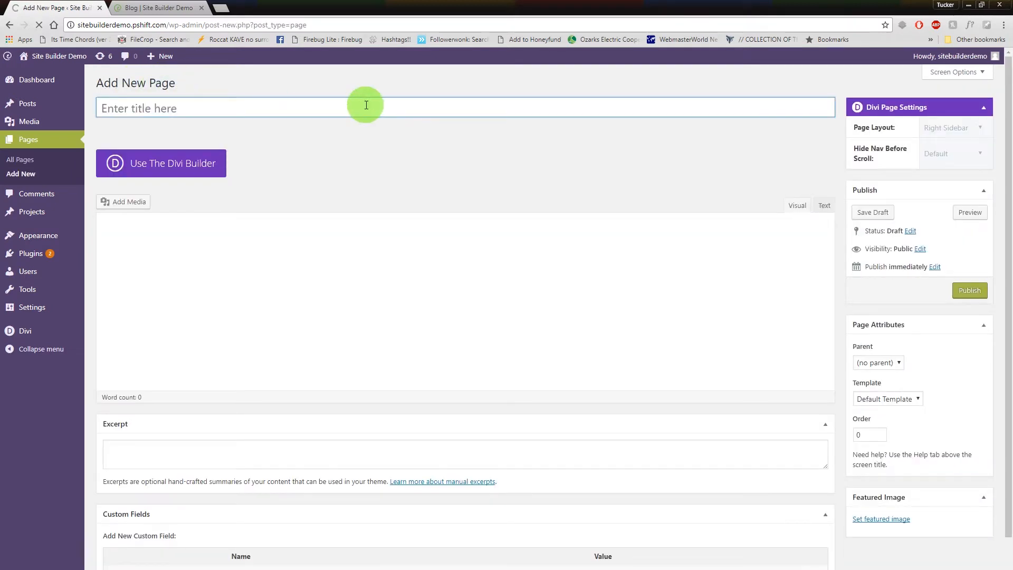
type("N")
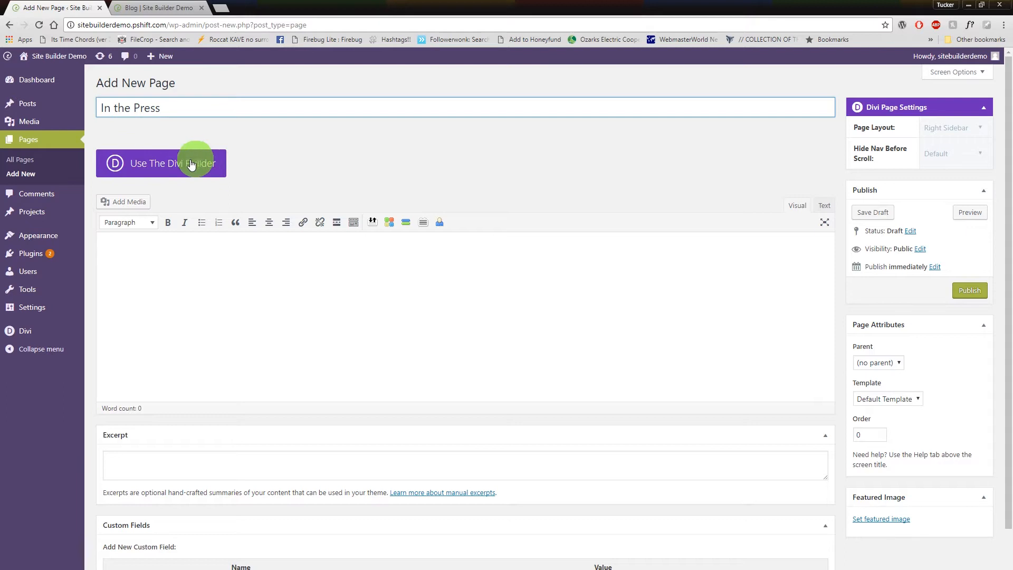
Turn on the Divi Builder for the page and load the predefined About Us layout, replacing the existing content.
left_click(121, 165)
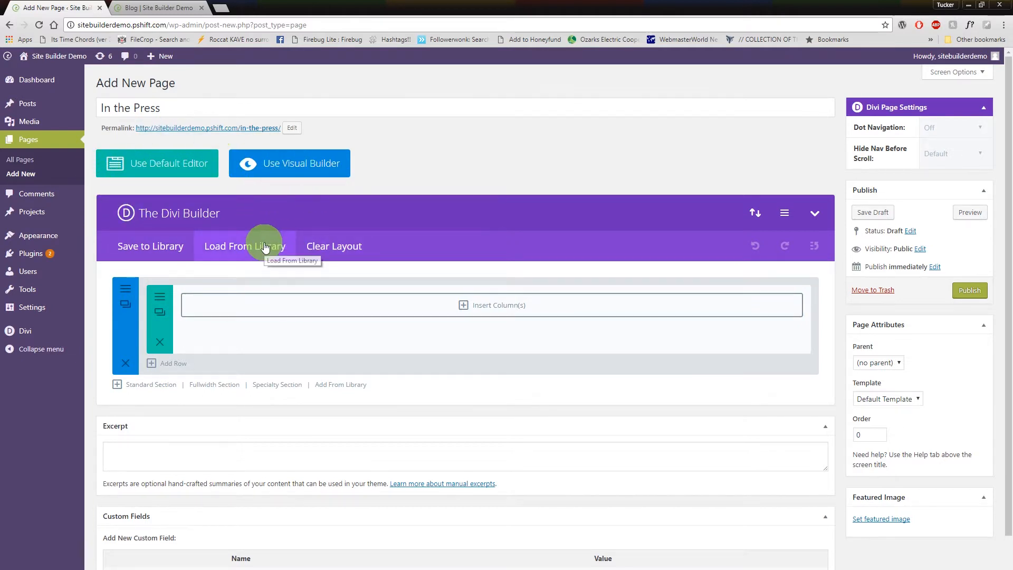
left_click(232, 245)
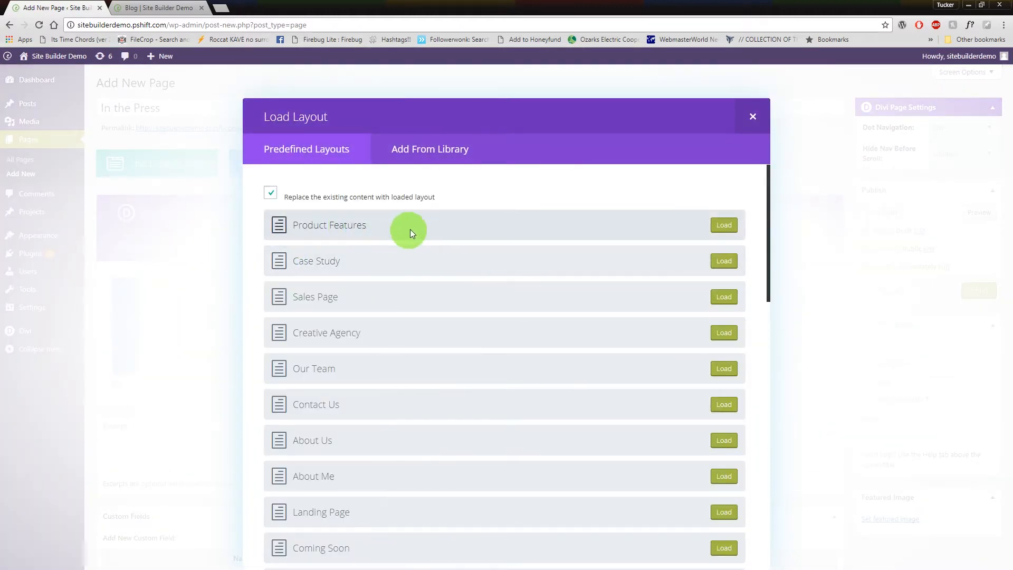
scroll(387, 239, "down", 2)
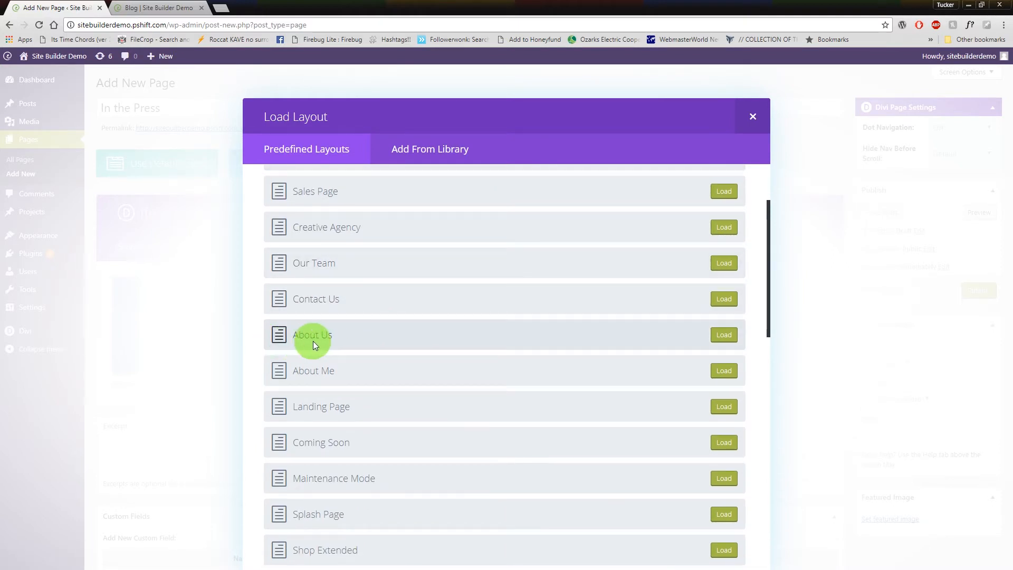
left_click(724, 335)
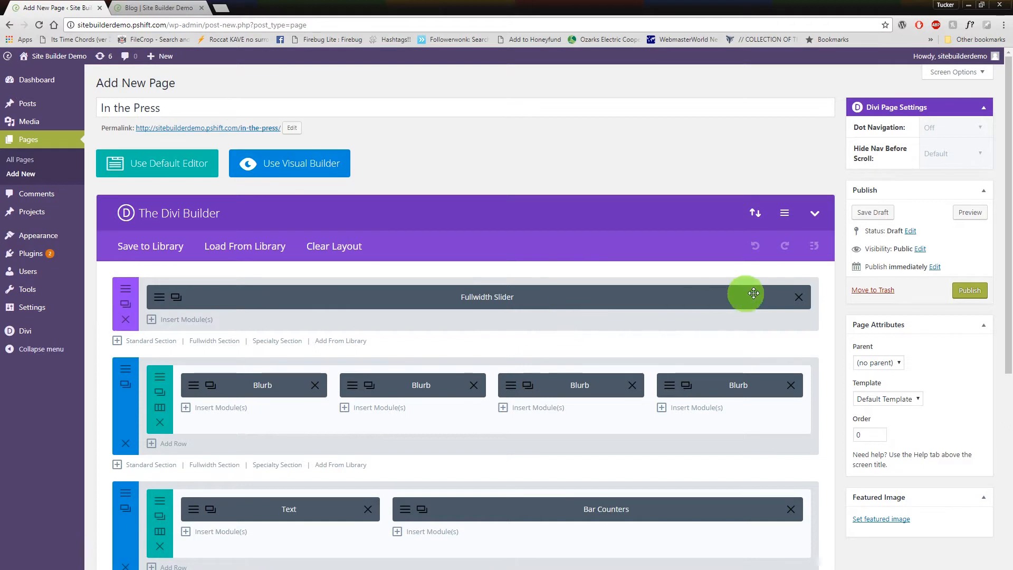
Publish the In the Press page, reload the live site to check its navigation menu, and return to the page editor.
left_click(977, 292)
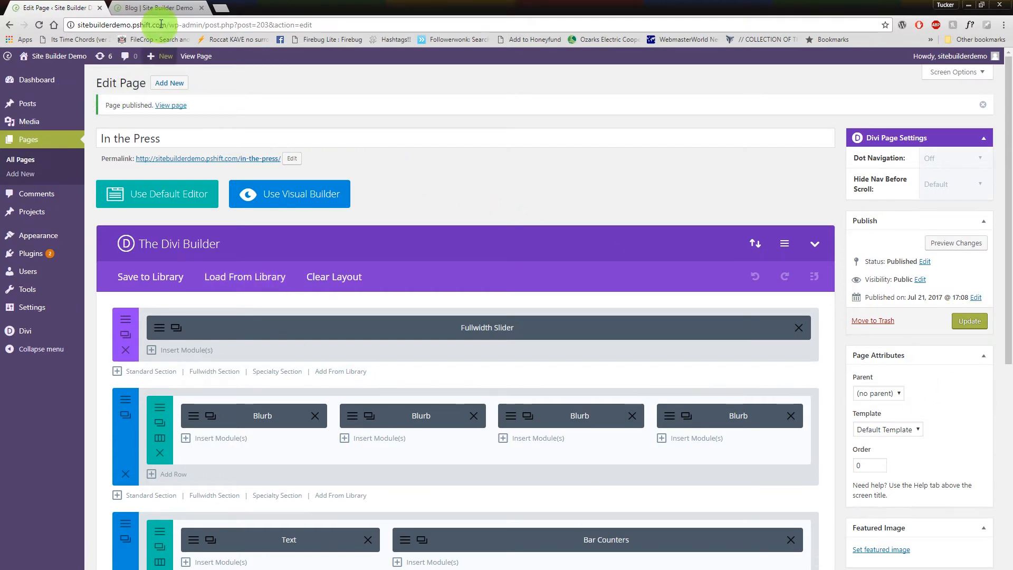
left_click(156, 9)
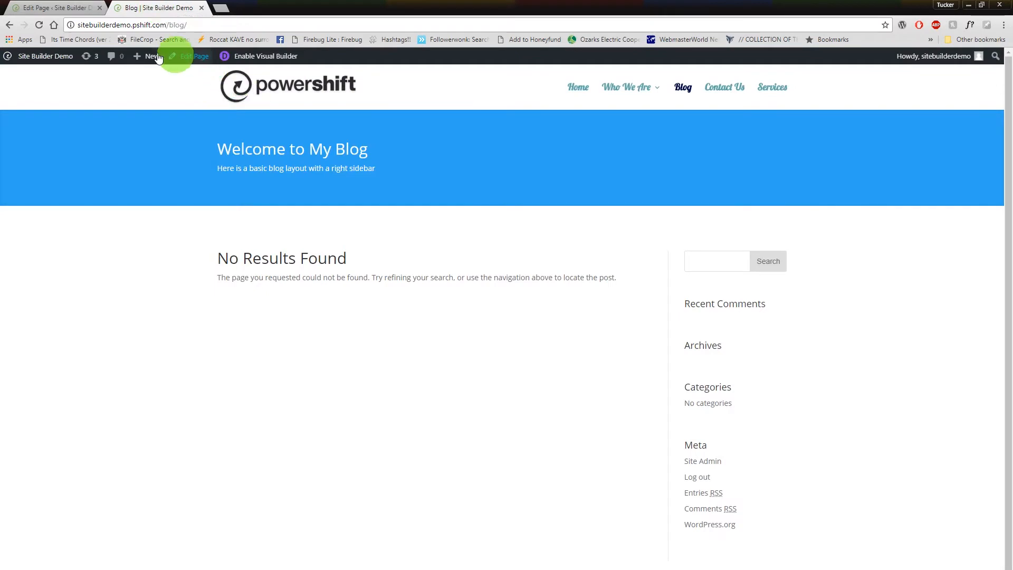
left_click(42, 26)
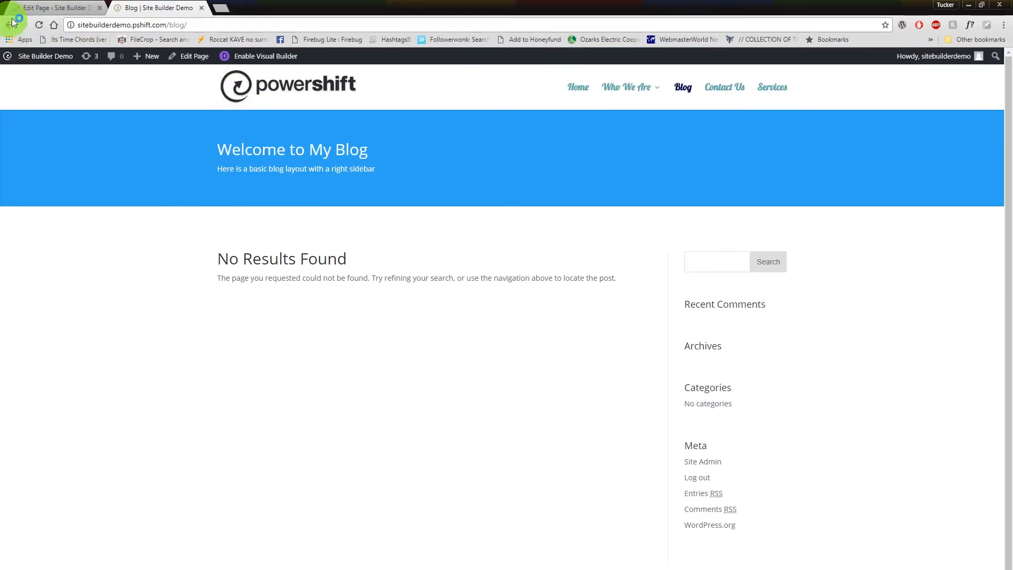
left_click(65, 5)
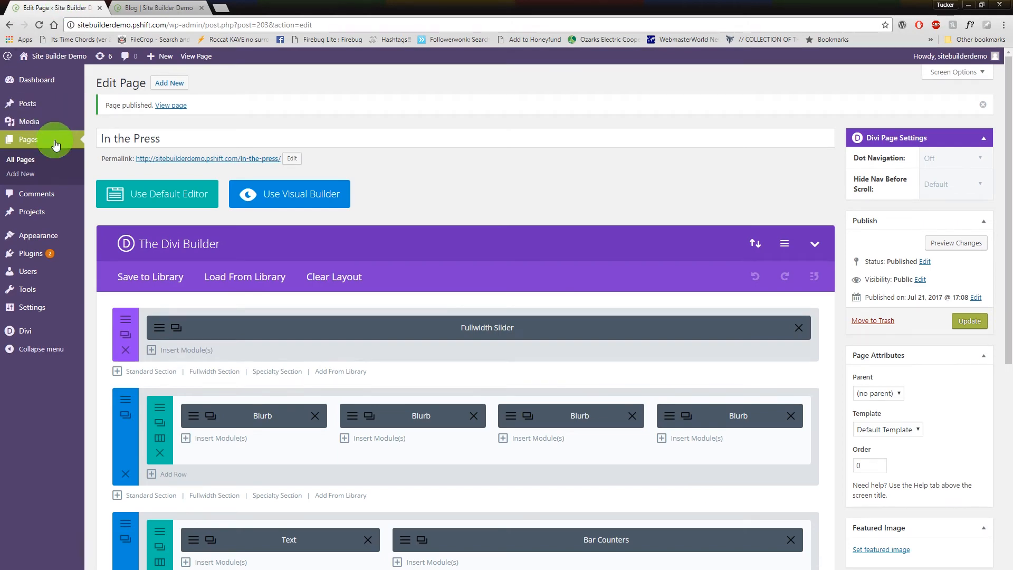
Add the In the Press page to the Main Menu as a top-level item between Blog and Contact Us, and save the menu.
mouse_move(42, 235)
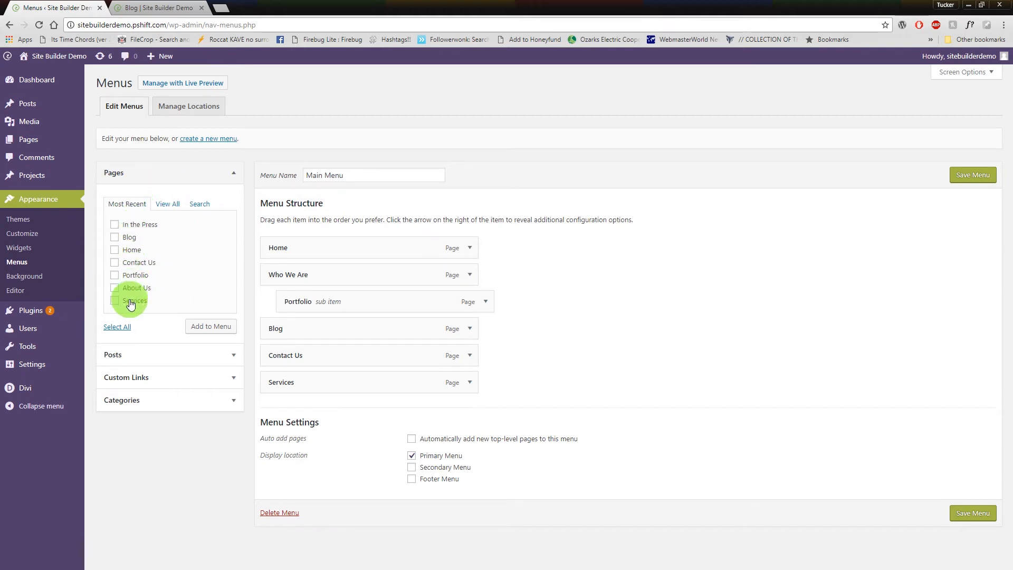
left_click(114, 225)
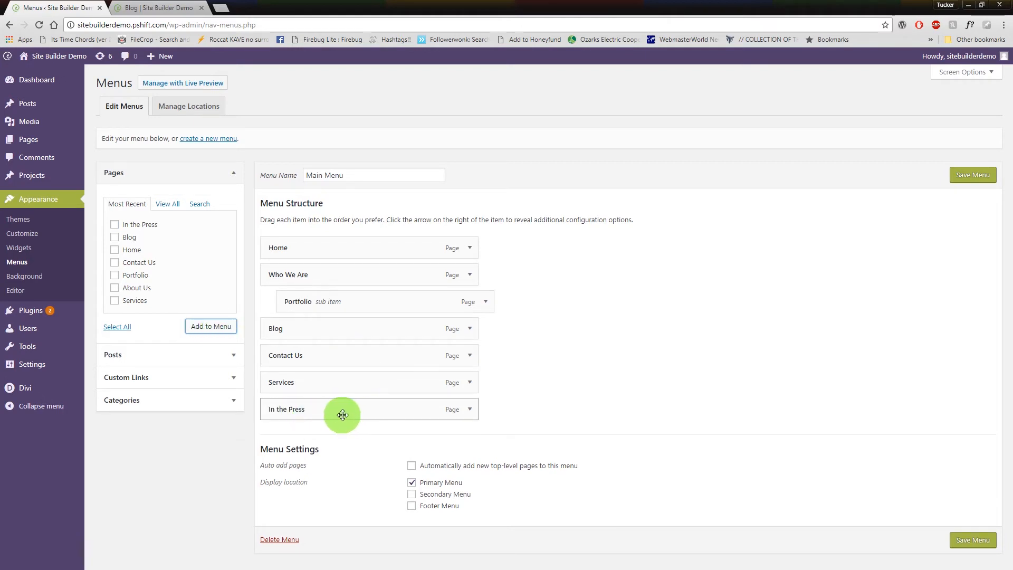
left_click_drag(323, 406, 301, 348)
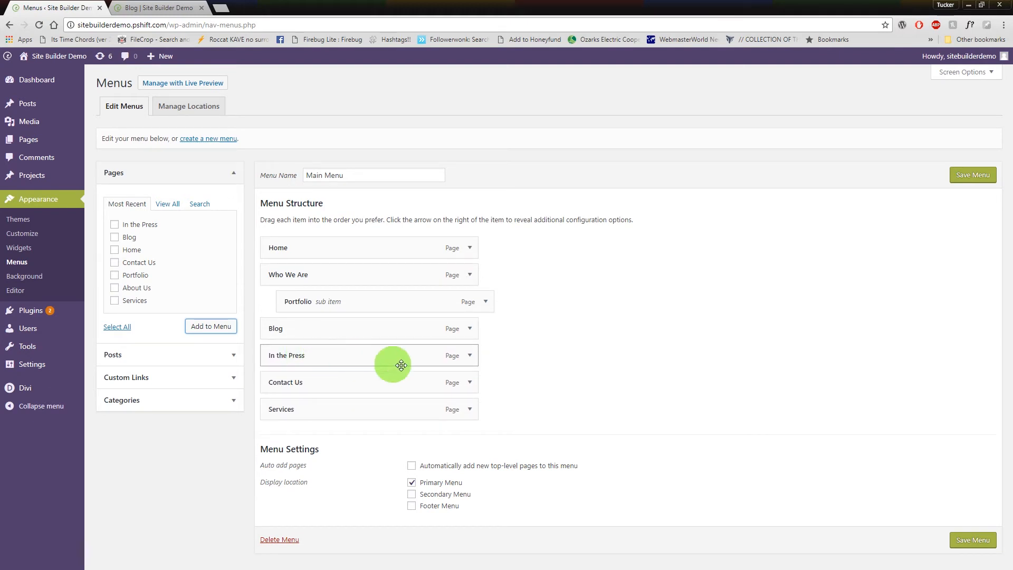
left_click(985, 181)
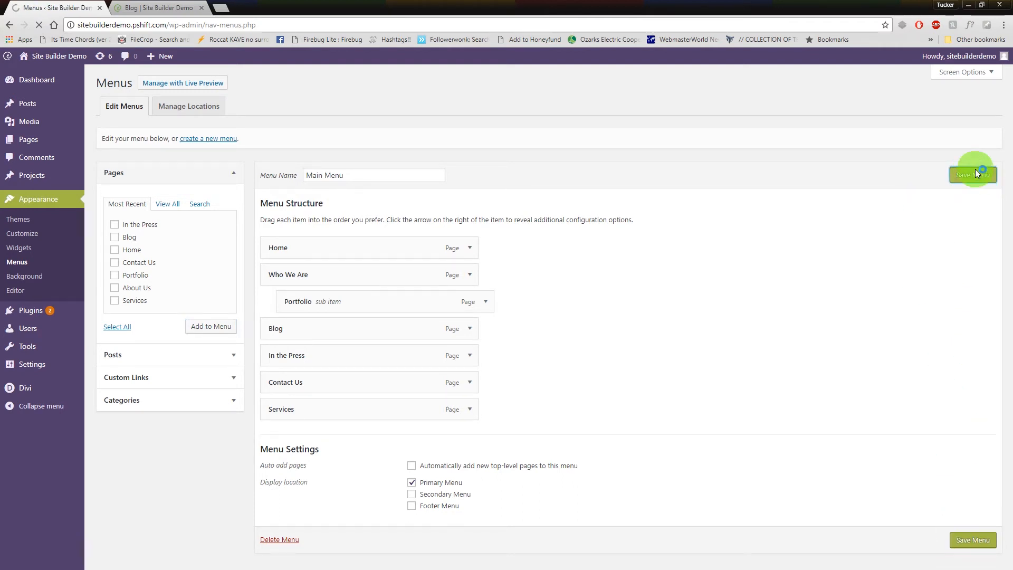
Reload the live site and open its In the Press page from the navigation menu.
left_click(168, 5)
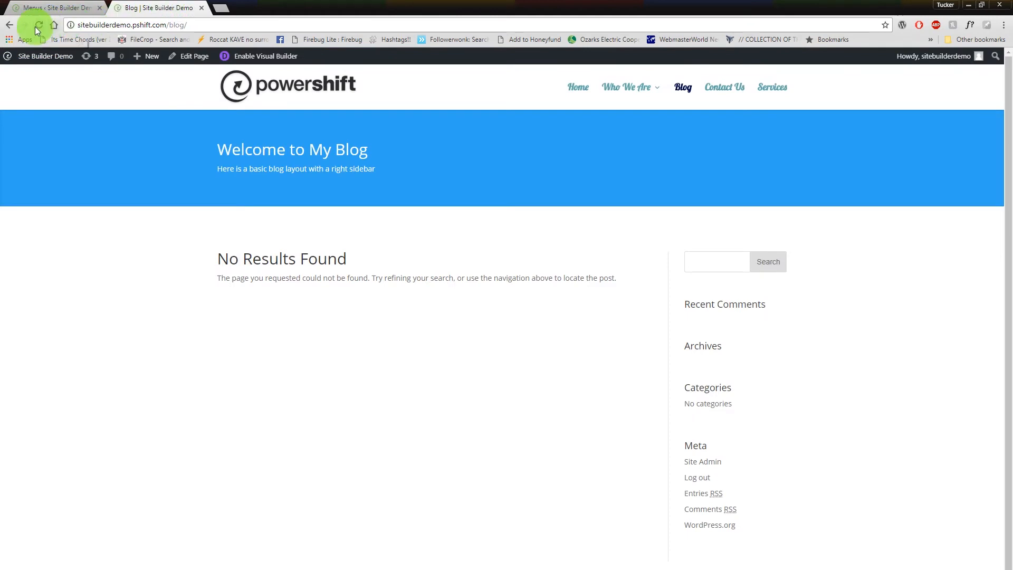
left_click(56, 8)
left_click(148, 5)
left_click(74, 7)
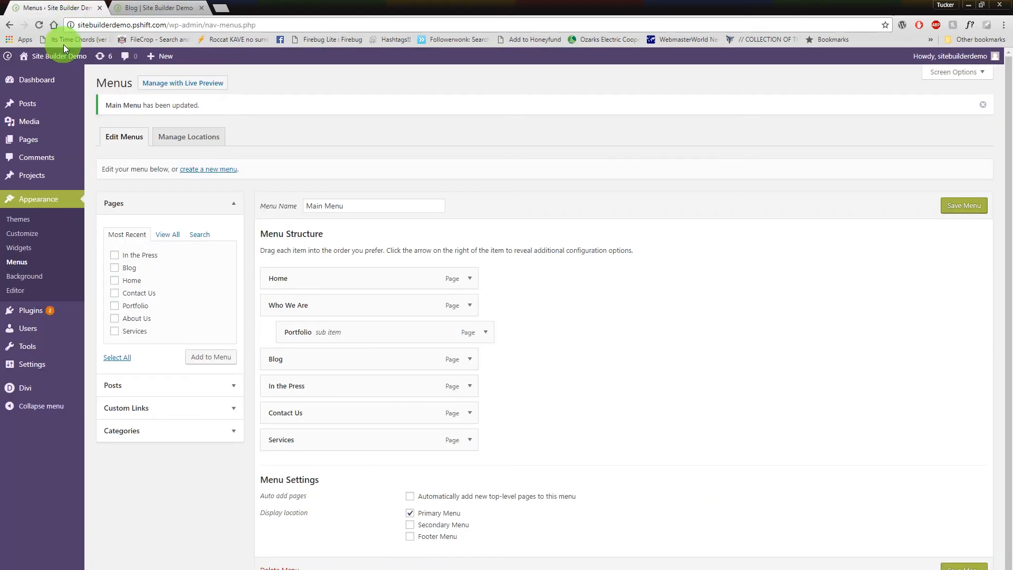
left_click(114, 5)
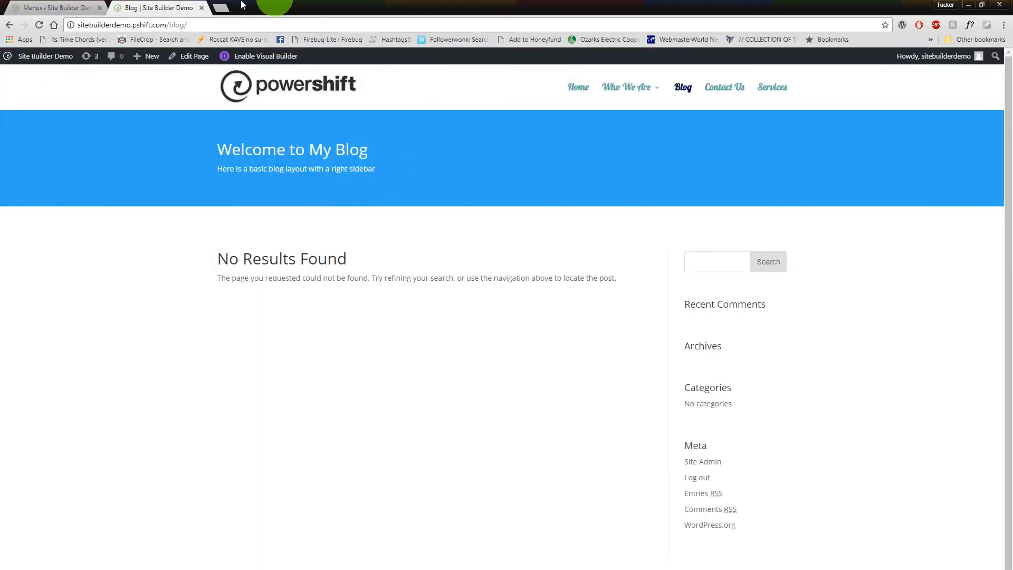
left_click(36, 26)
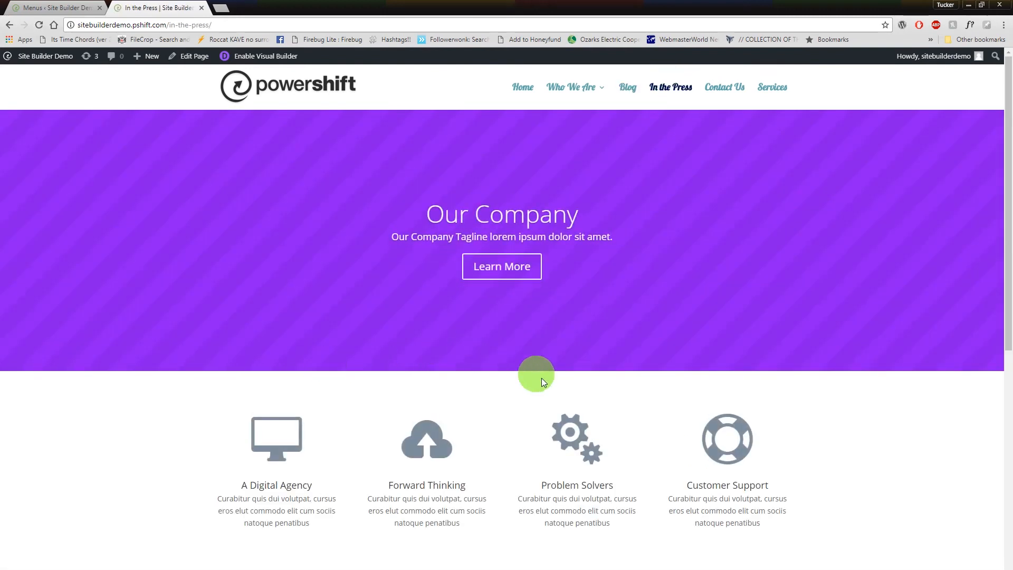
Examine the live In the Press page's header, blurbs, Our Story bar counters and team member sections.
scroll(544, 381, "down", 6)
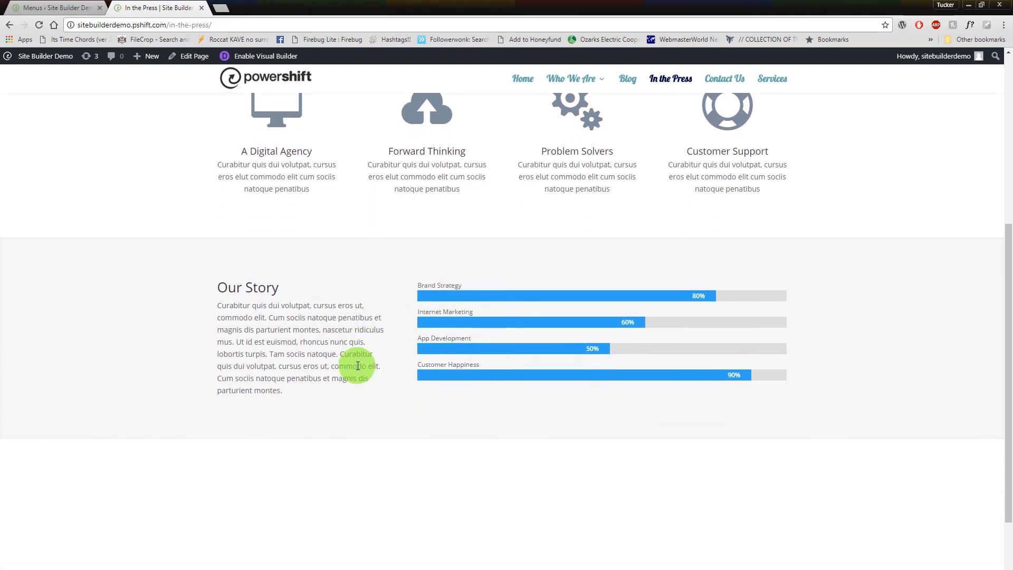
scroll(356, 366, "down", 2)
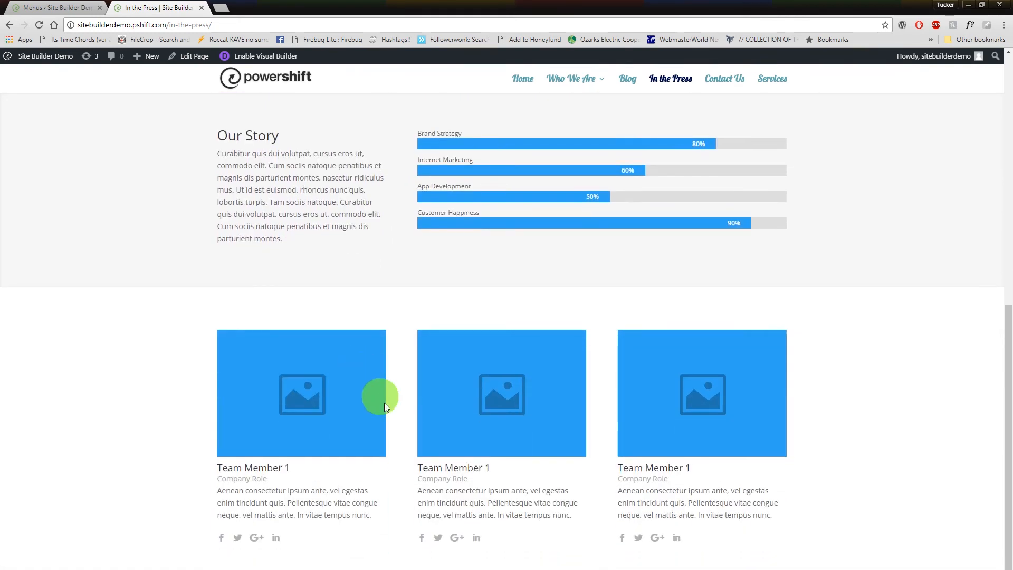
scroll(425, 475, "up", 8)
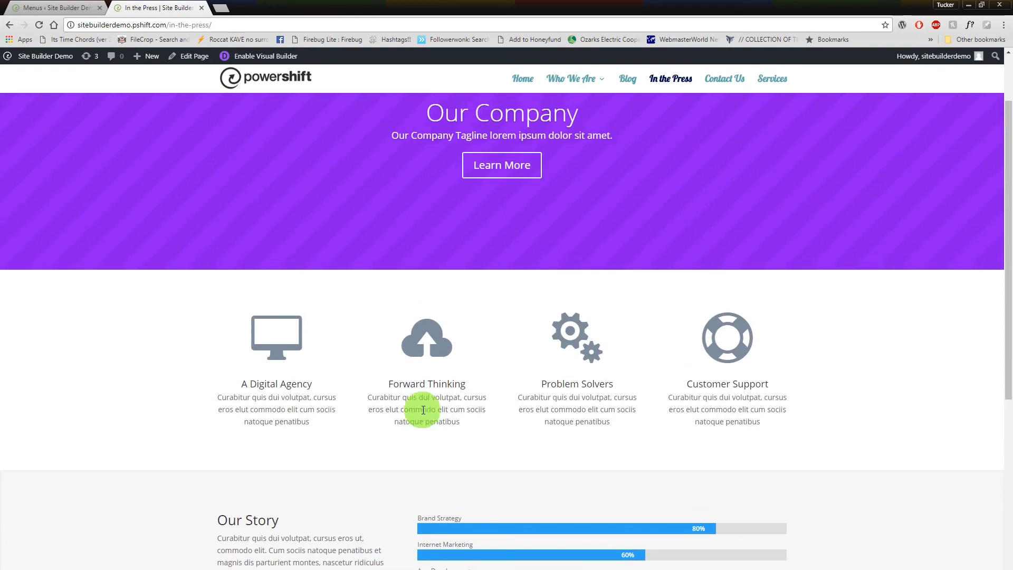
scroll(419, 338, "down", 9)
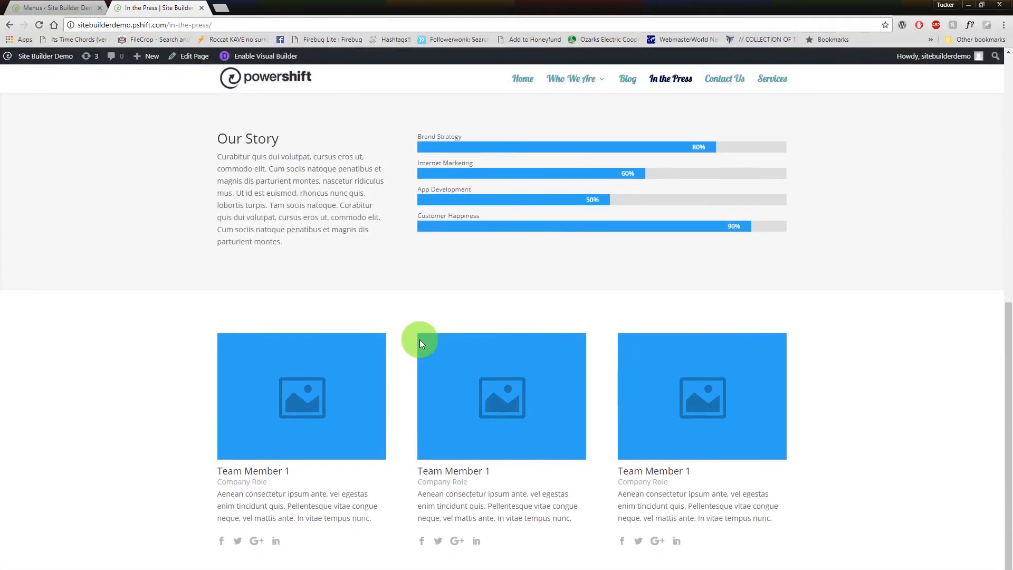
scroll(419, 340, "up", 3)
scroll(420, 343, "up", 6)
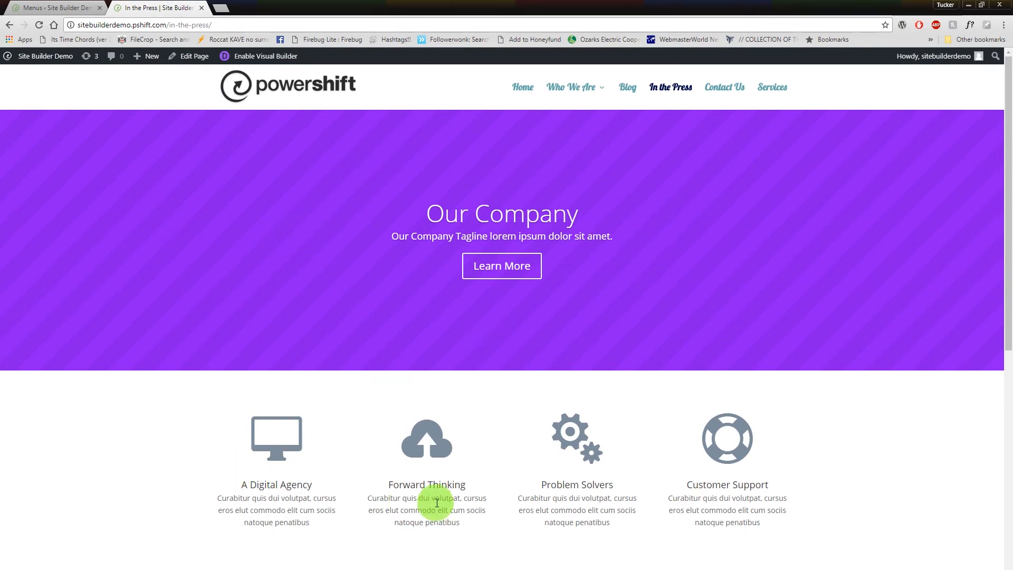
scroll(525, 509, "down", 1)
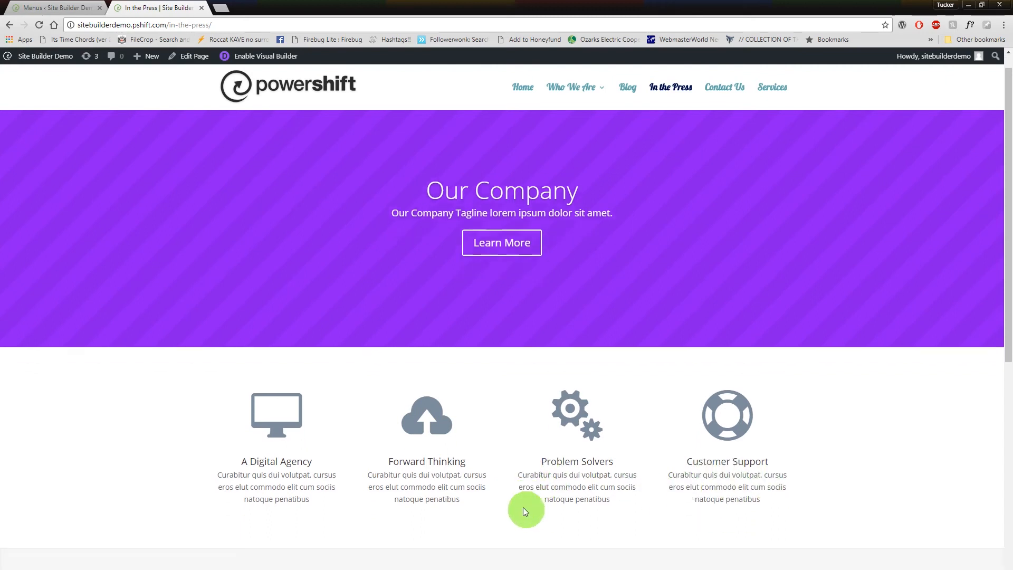
scroll(219, 401, "down", 3)
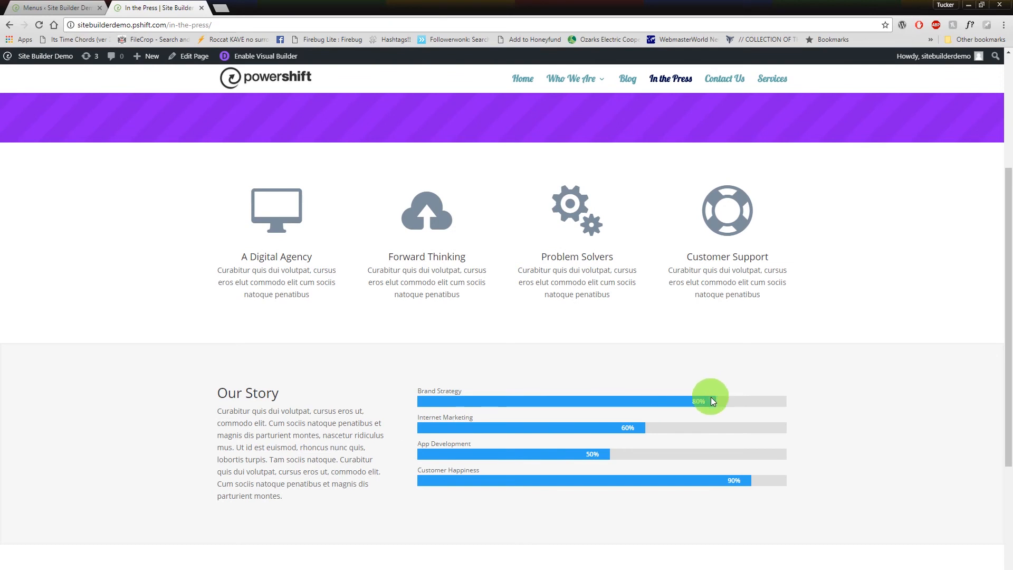
scroll(637, 420, "down", 5)
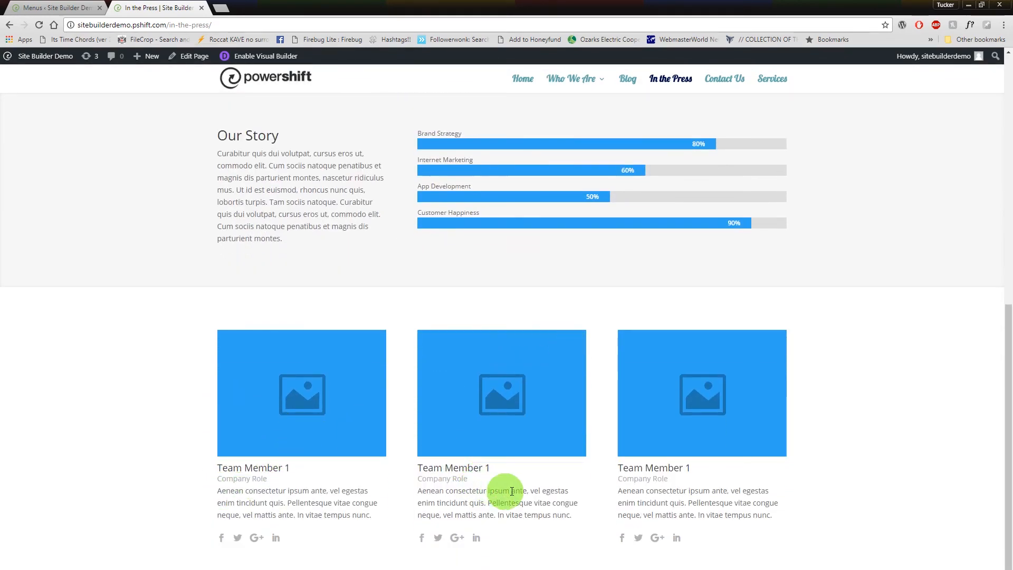
scroll(431, 384, "up", 8)
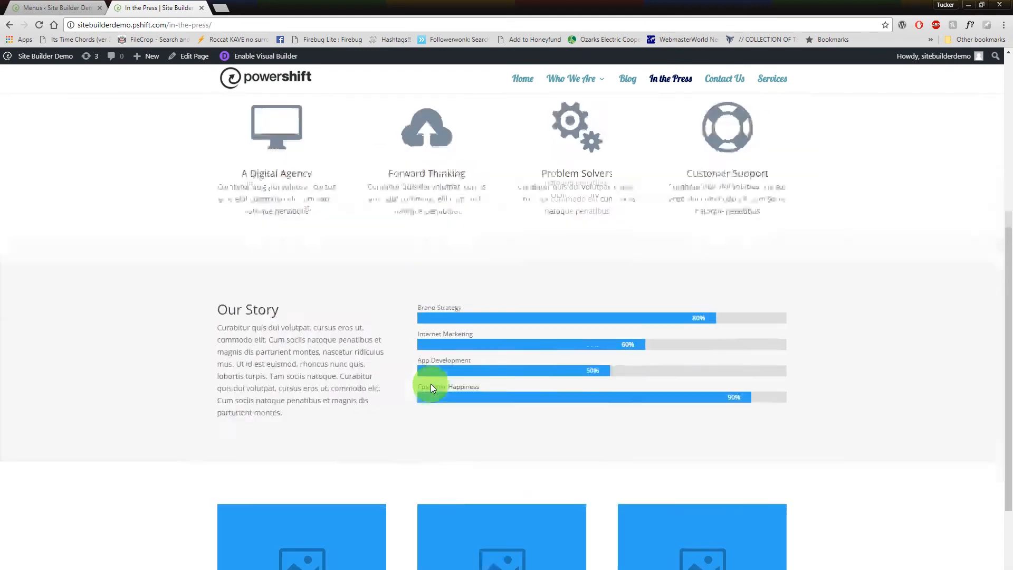
scroll(467, 371, "up", 2)
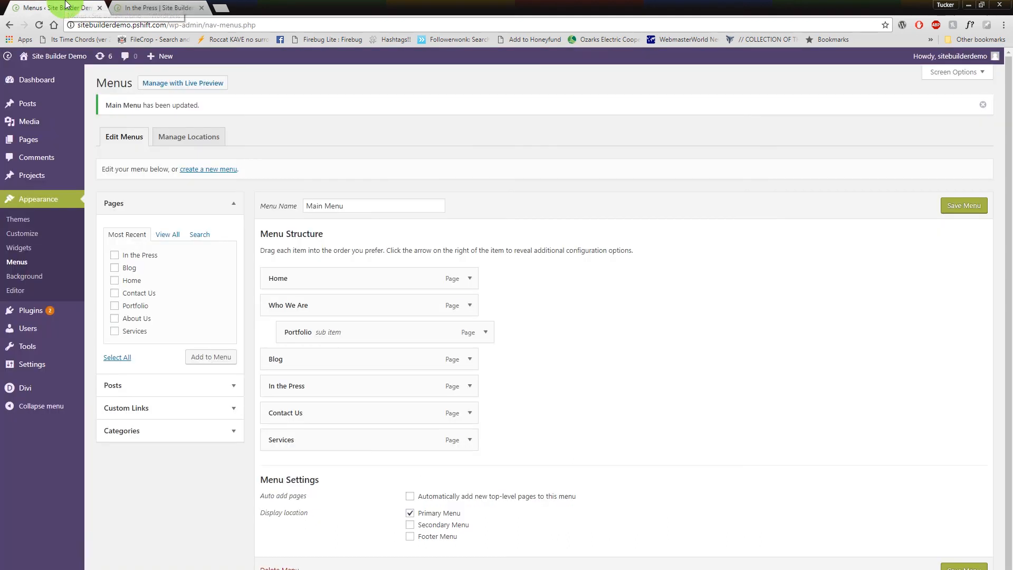
left_click(53, 7)
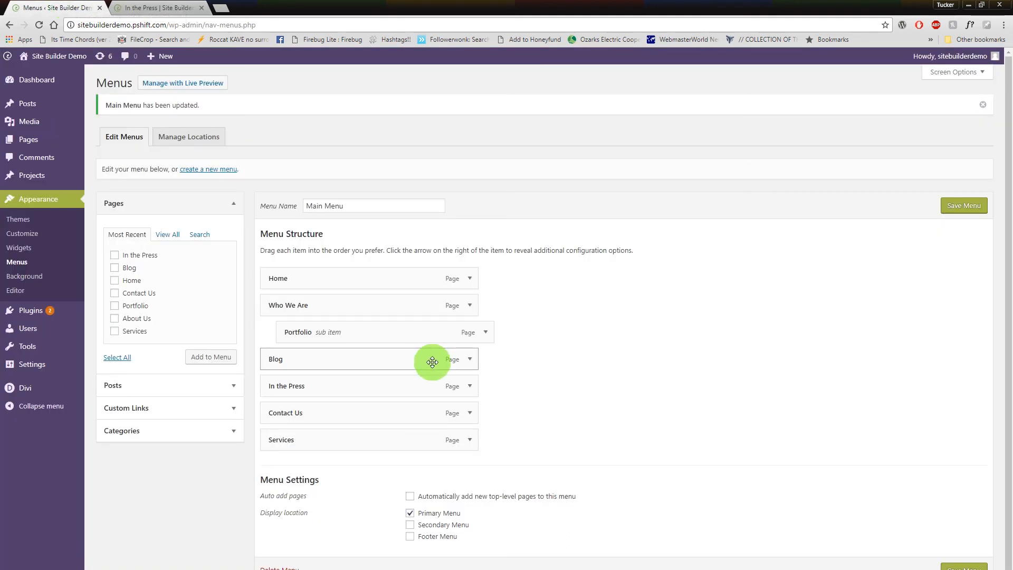
mouse_move(40, 138)
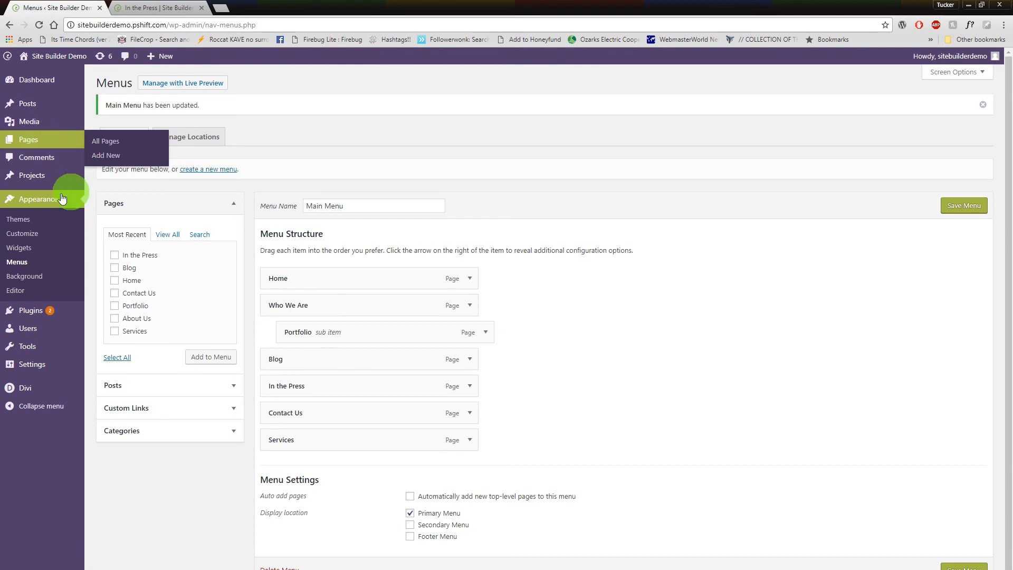
left_click(175, 7)
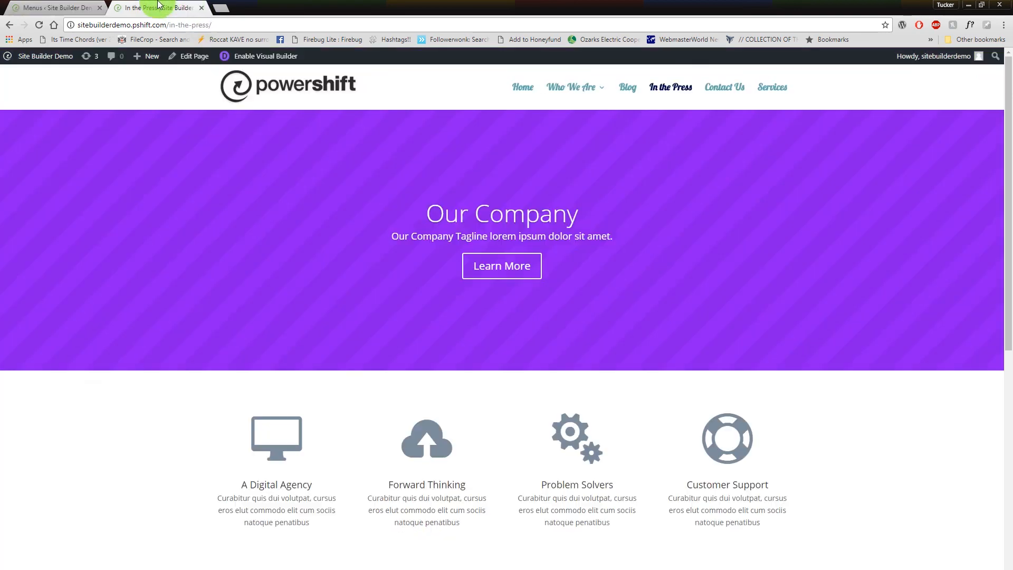